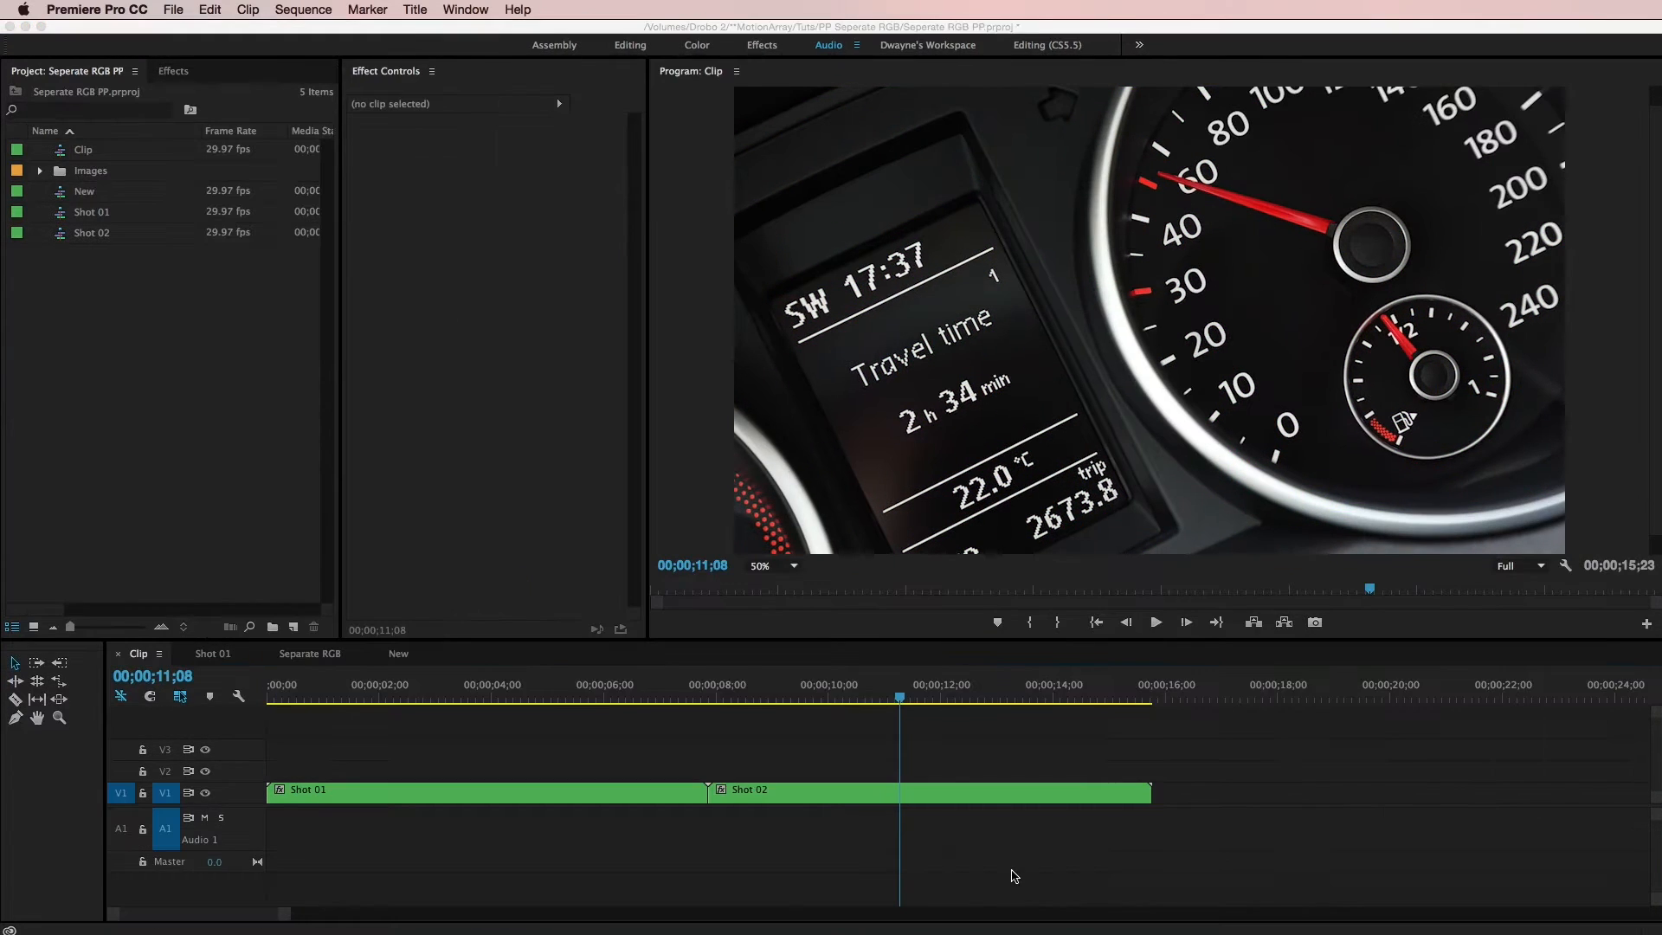
Nest the Shot 01 and Shot 02 clips on the Clip sequence into a nested sequence named Car
{"action": "left_click", "coordinate": [1015, 876]}
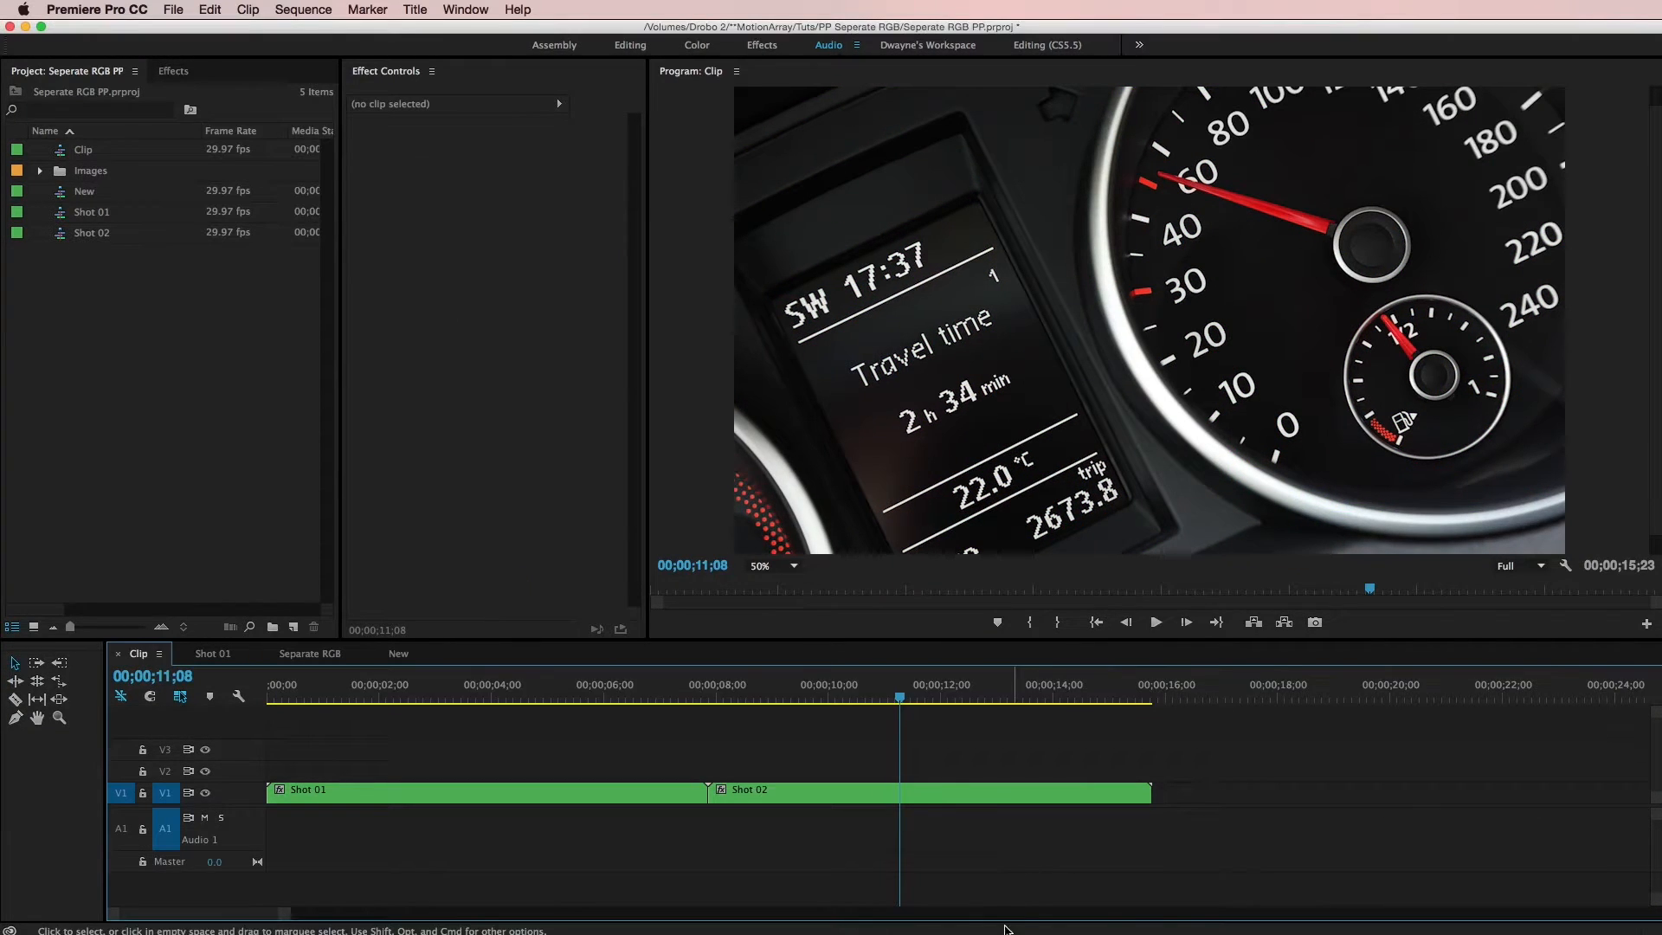
{"action": "left_click_drag", "start_coordinate": [890, 726], "coordinate": [632, 739]}
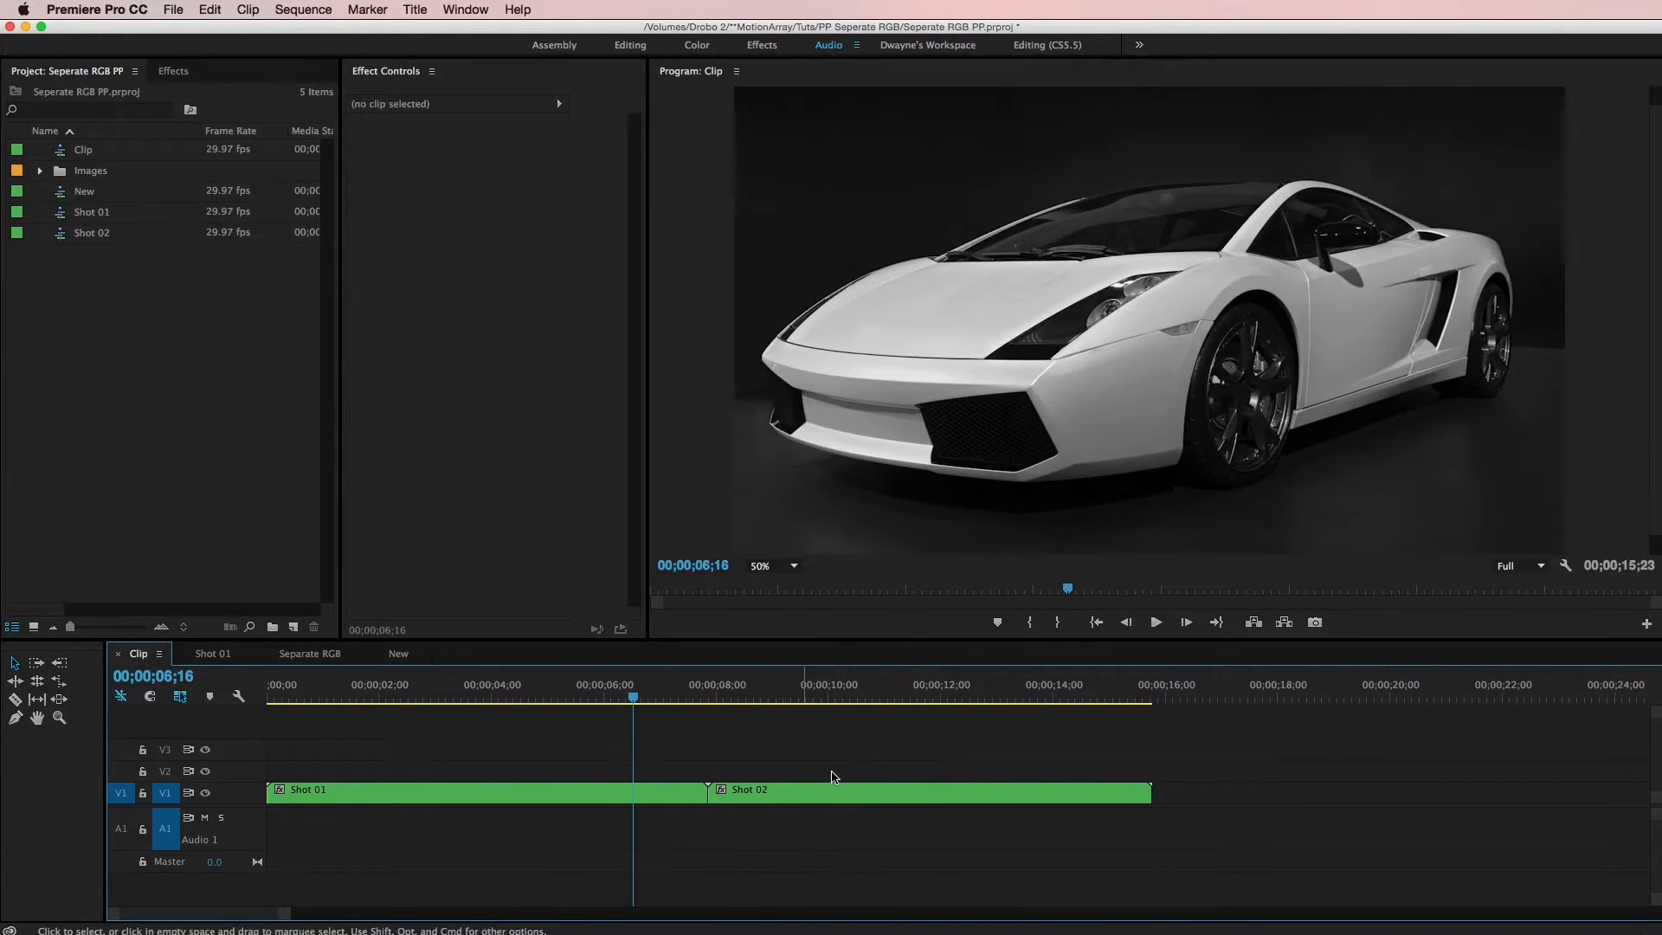
{"action": "left_click_drag", "start_coordinate": [1063, 749], "coordinate": [405, 855]}
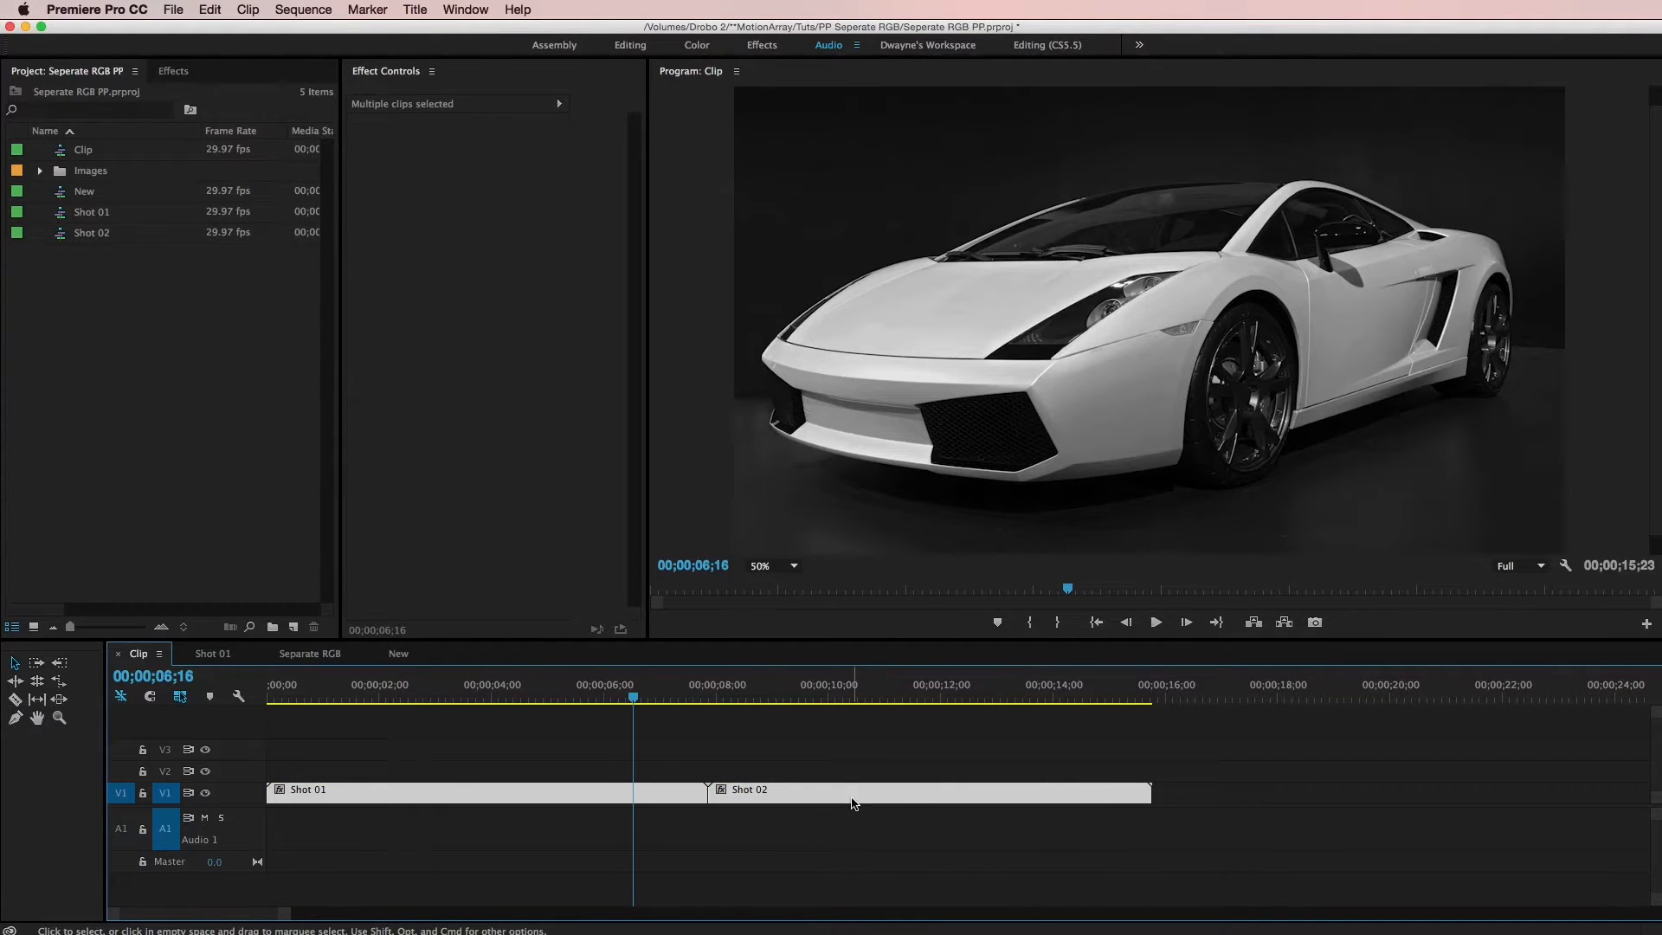
{"action": "right_click", "coordinate": [797, 794]}
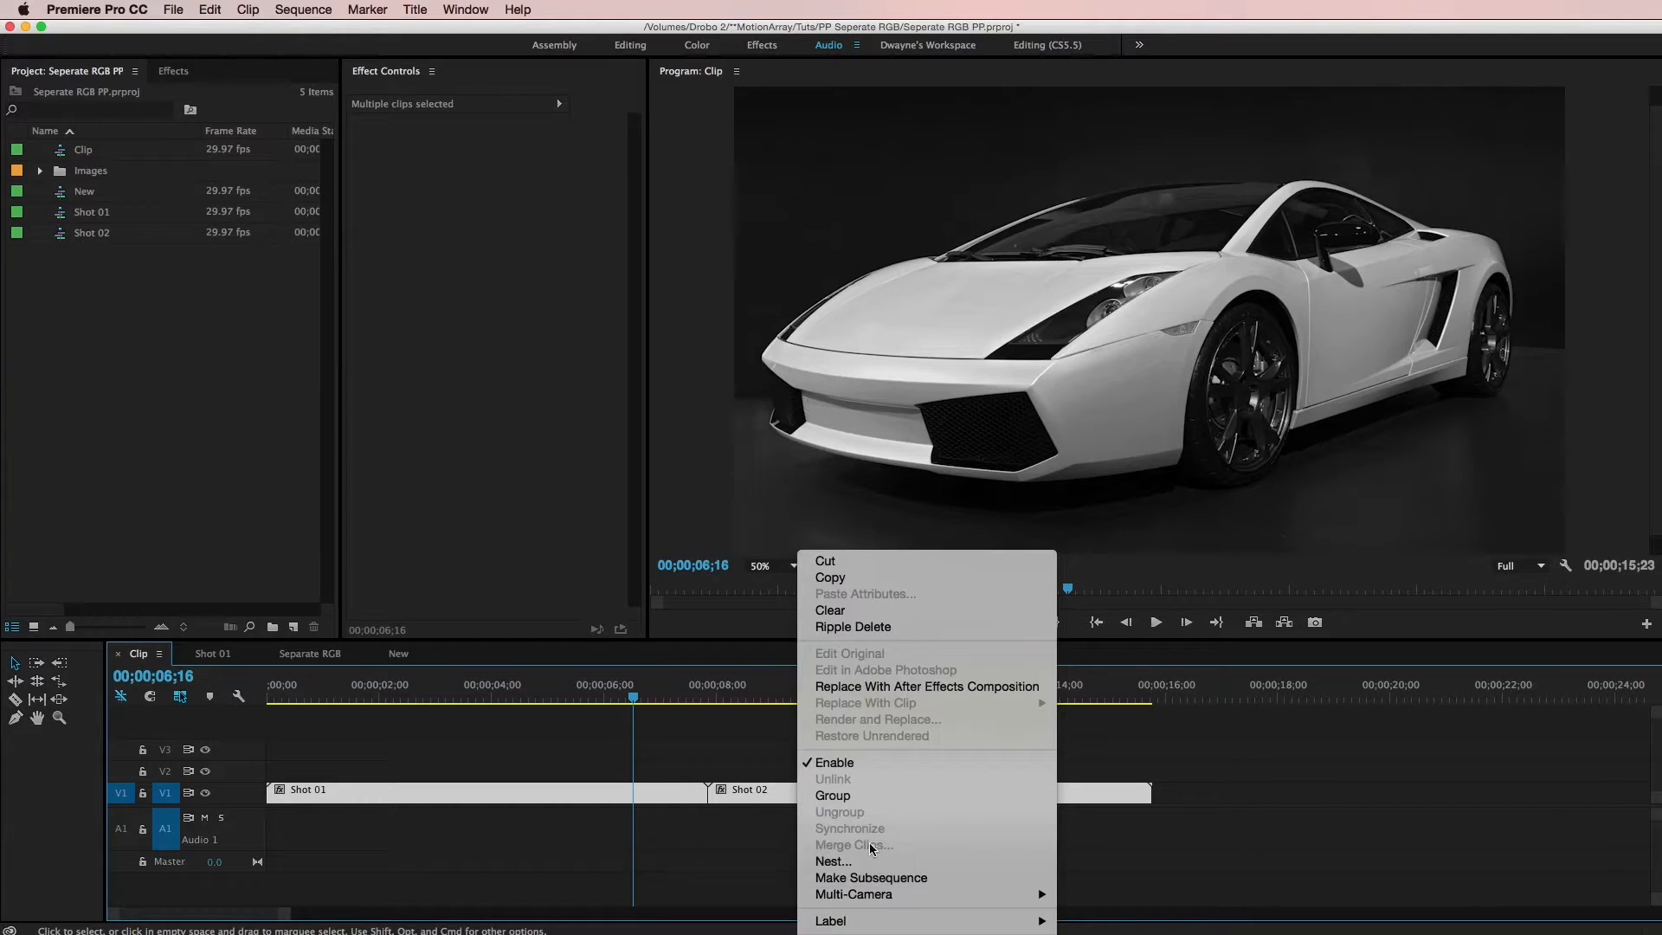
{"action": "left_click", "coordinate": [833, 862]}
{"action": "type", "text": "Car"}
{"action": "key", "text": "Return"}
{"action": "left_click", "coordinate": [879, 884]}
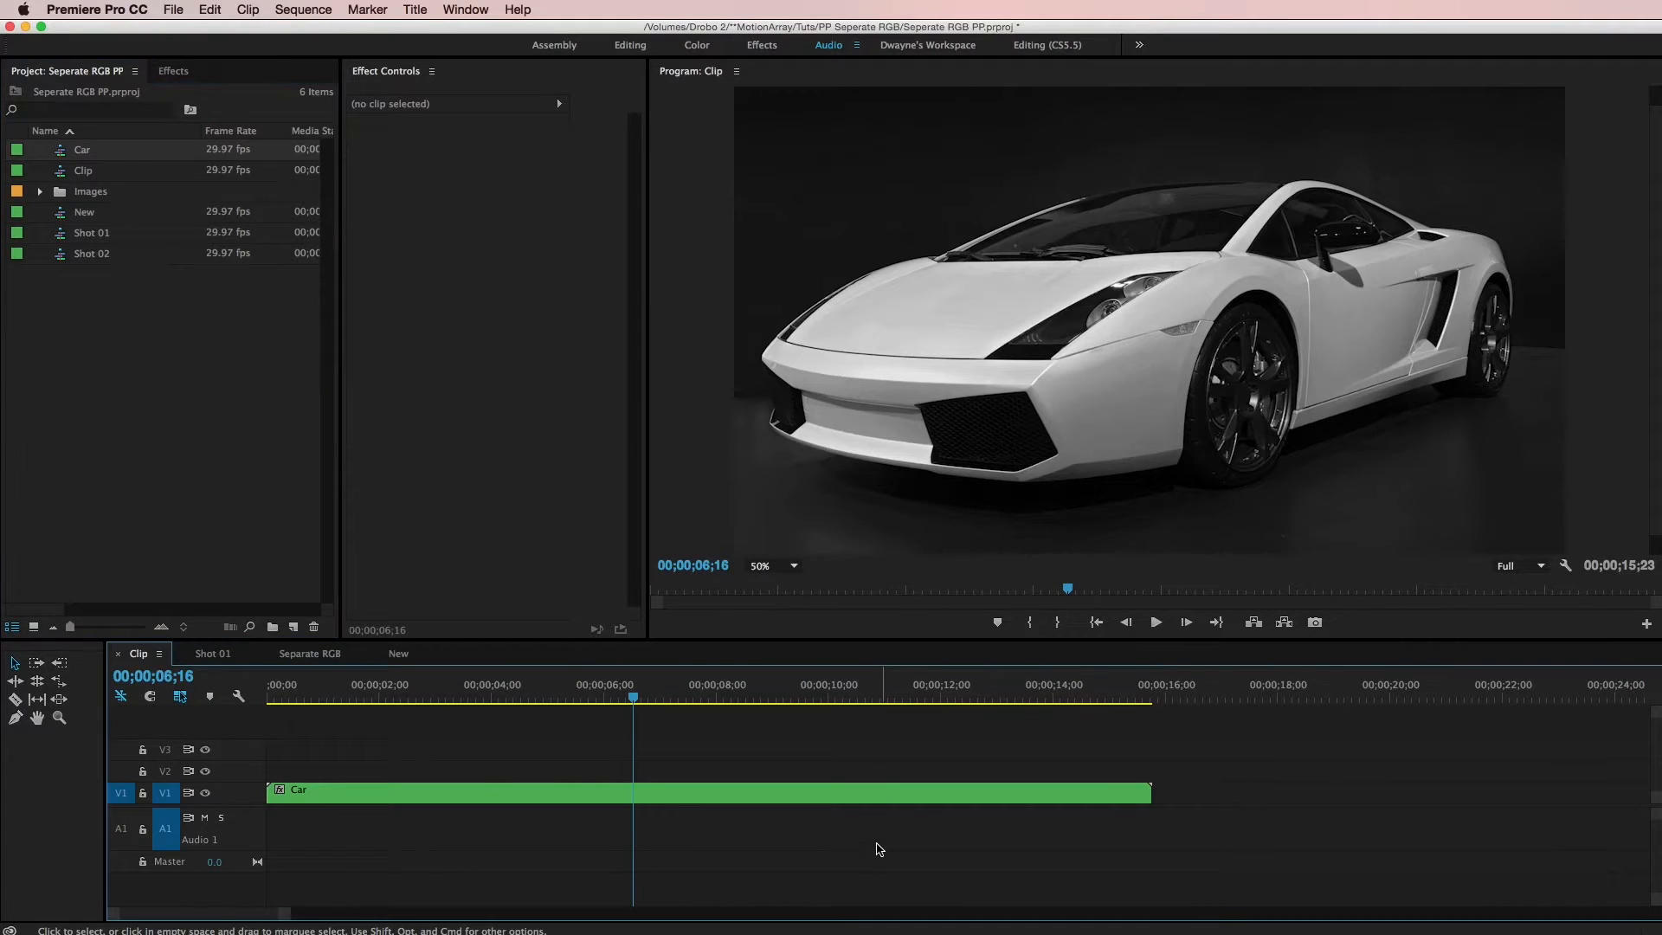
Duplicate the Car clip so copies sit on tracks V1, V2 and V3
{"action": "left_click", "coordinate": [850, 788]}
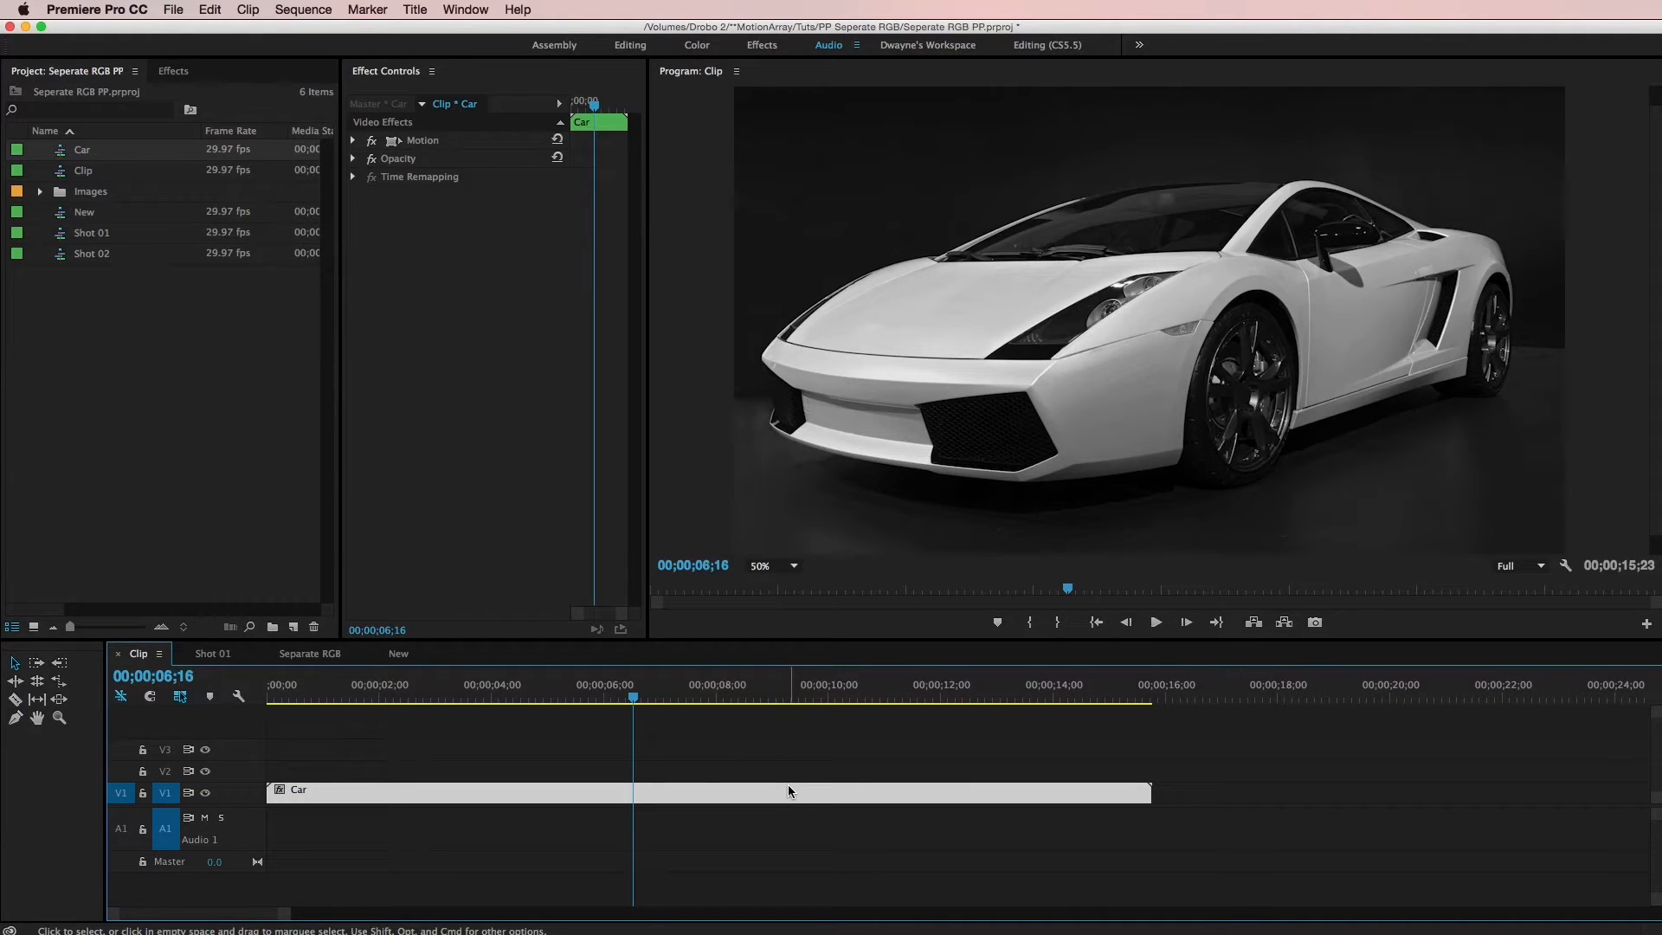
{"action": "left_click", "coordinate": [768, 817]}
{"action": "left_click", "coordinate": [767, 796]}
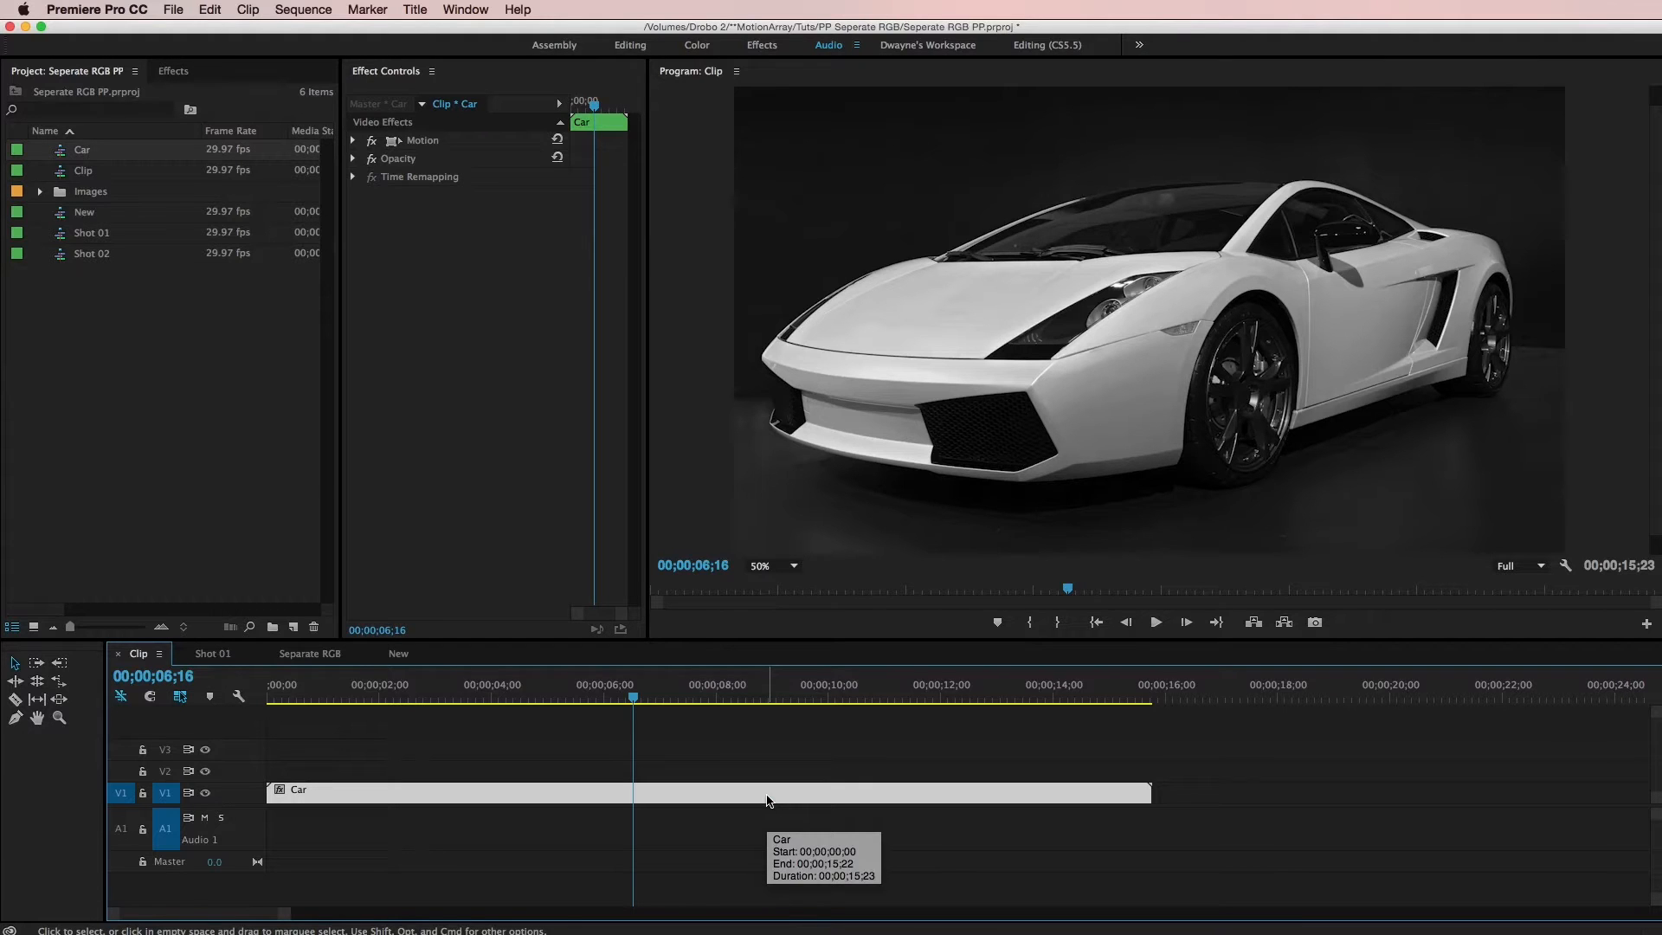
{"action": "left_click_drag", "start_coordinate": [762, 795], "coordinate": [758, 751]}
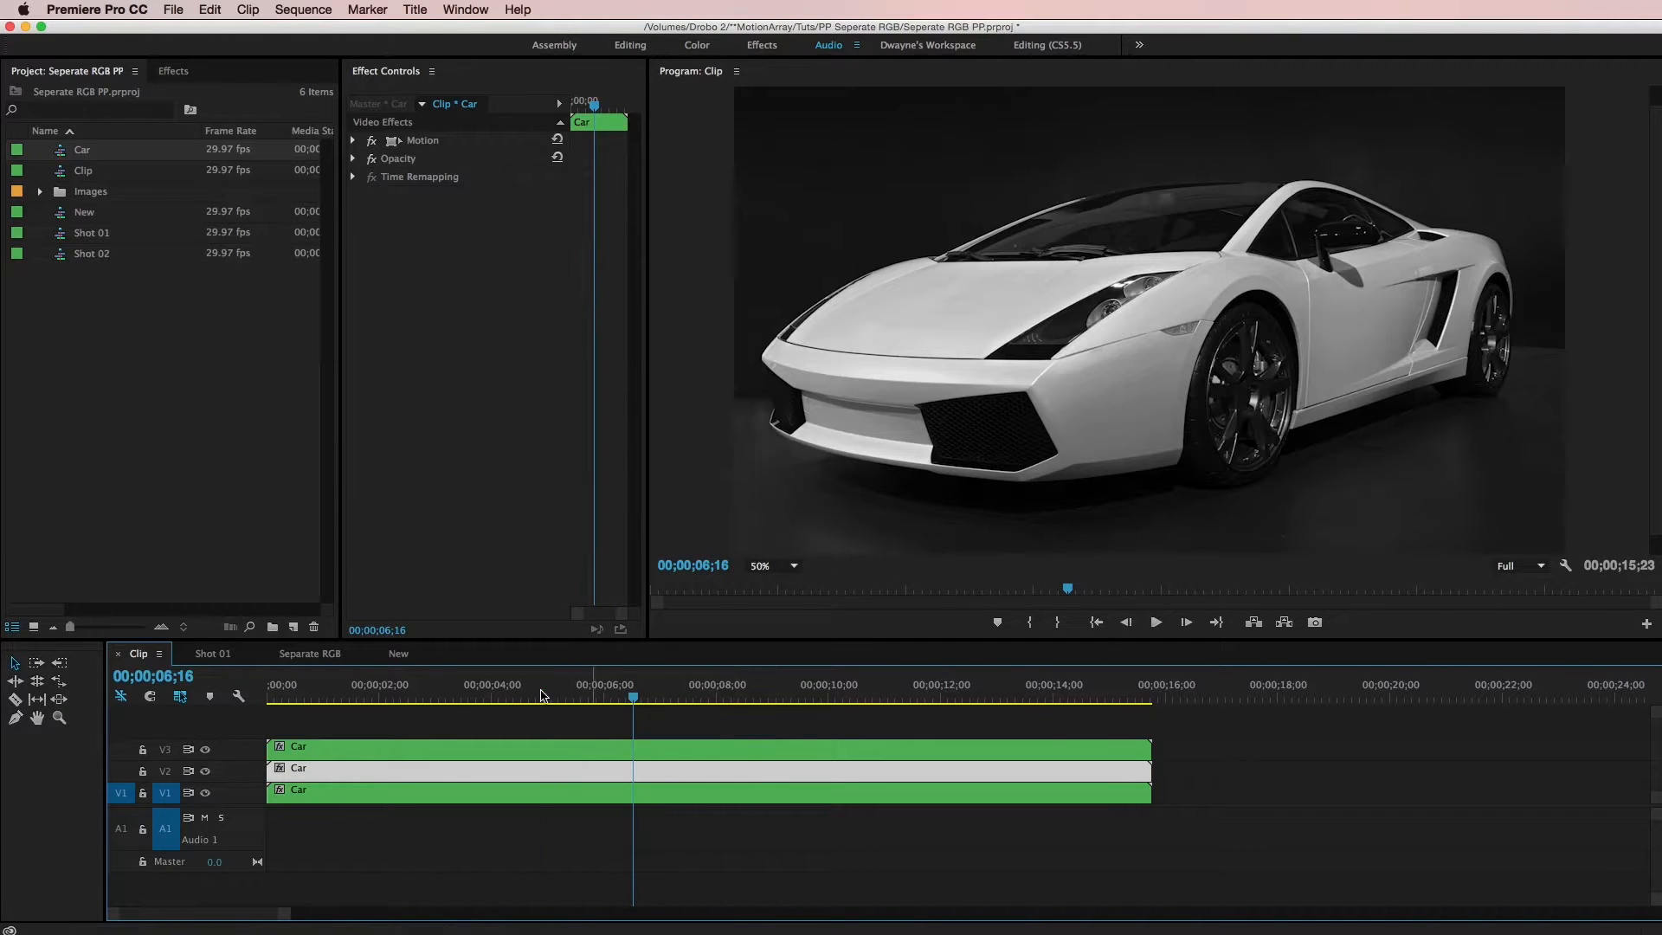
Apply the Color Balance (RGB) effect from Image Control to the Car clip on V3
{"action": "left_click", "coordinate": [428, 695]}
{"action": "left_click", "coordinate": [567, 697]}
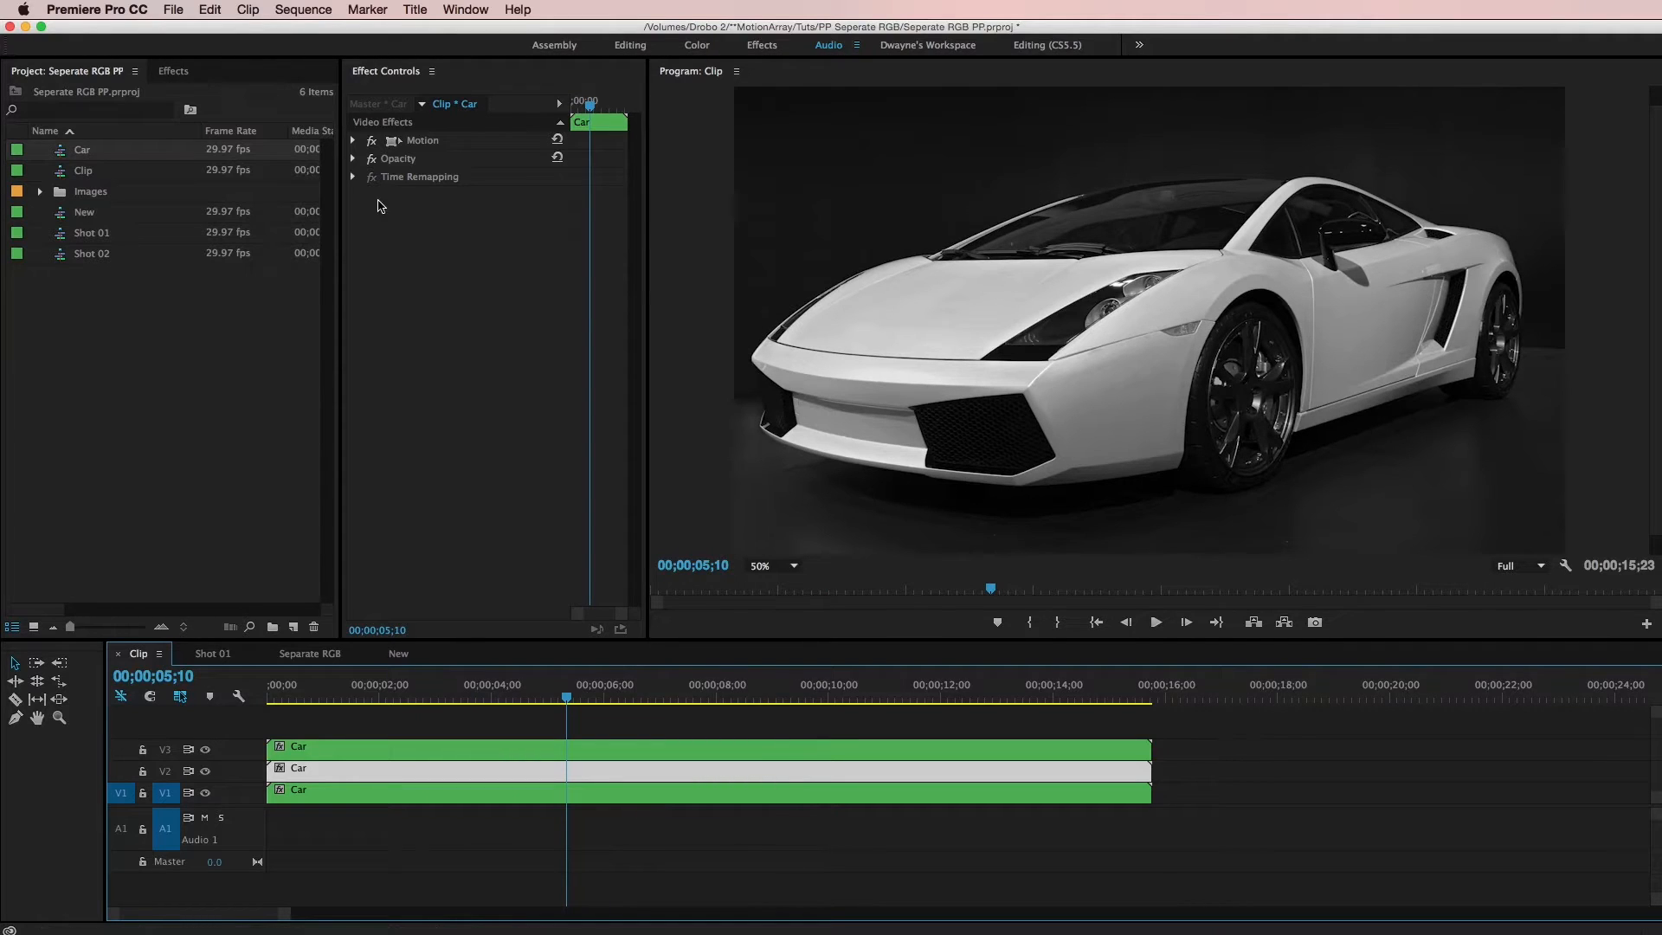
{"action": "left_click", "coordinate": [180, 72]}
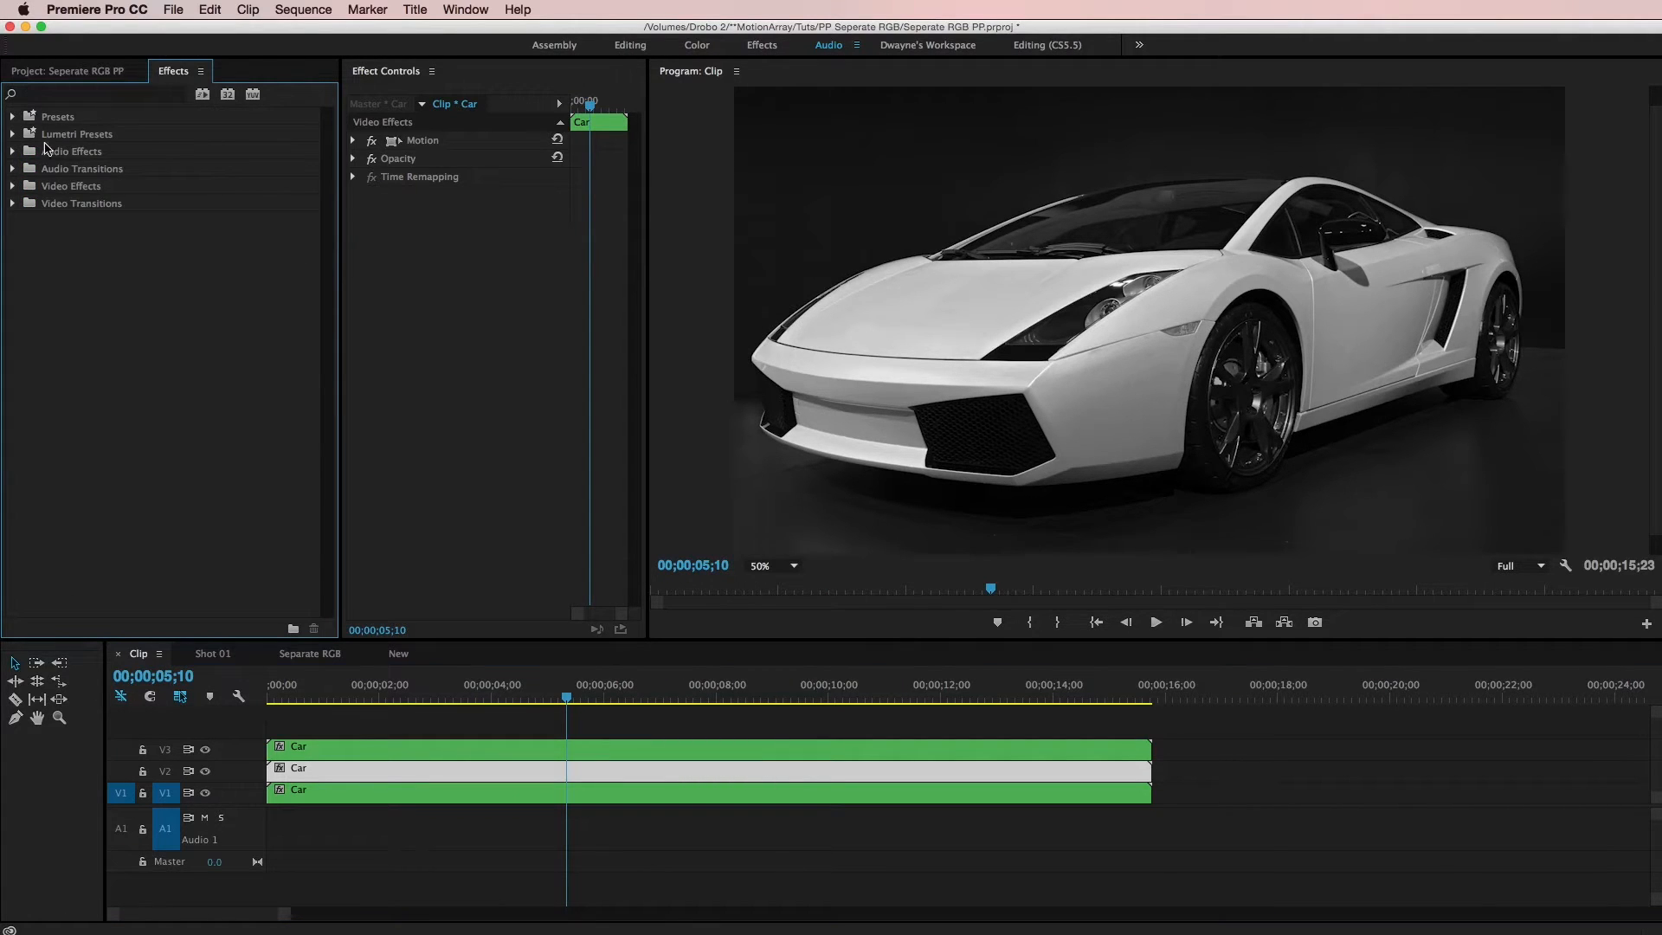
{"action": "left_click", "coordinate": [13, 187]}
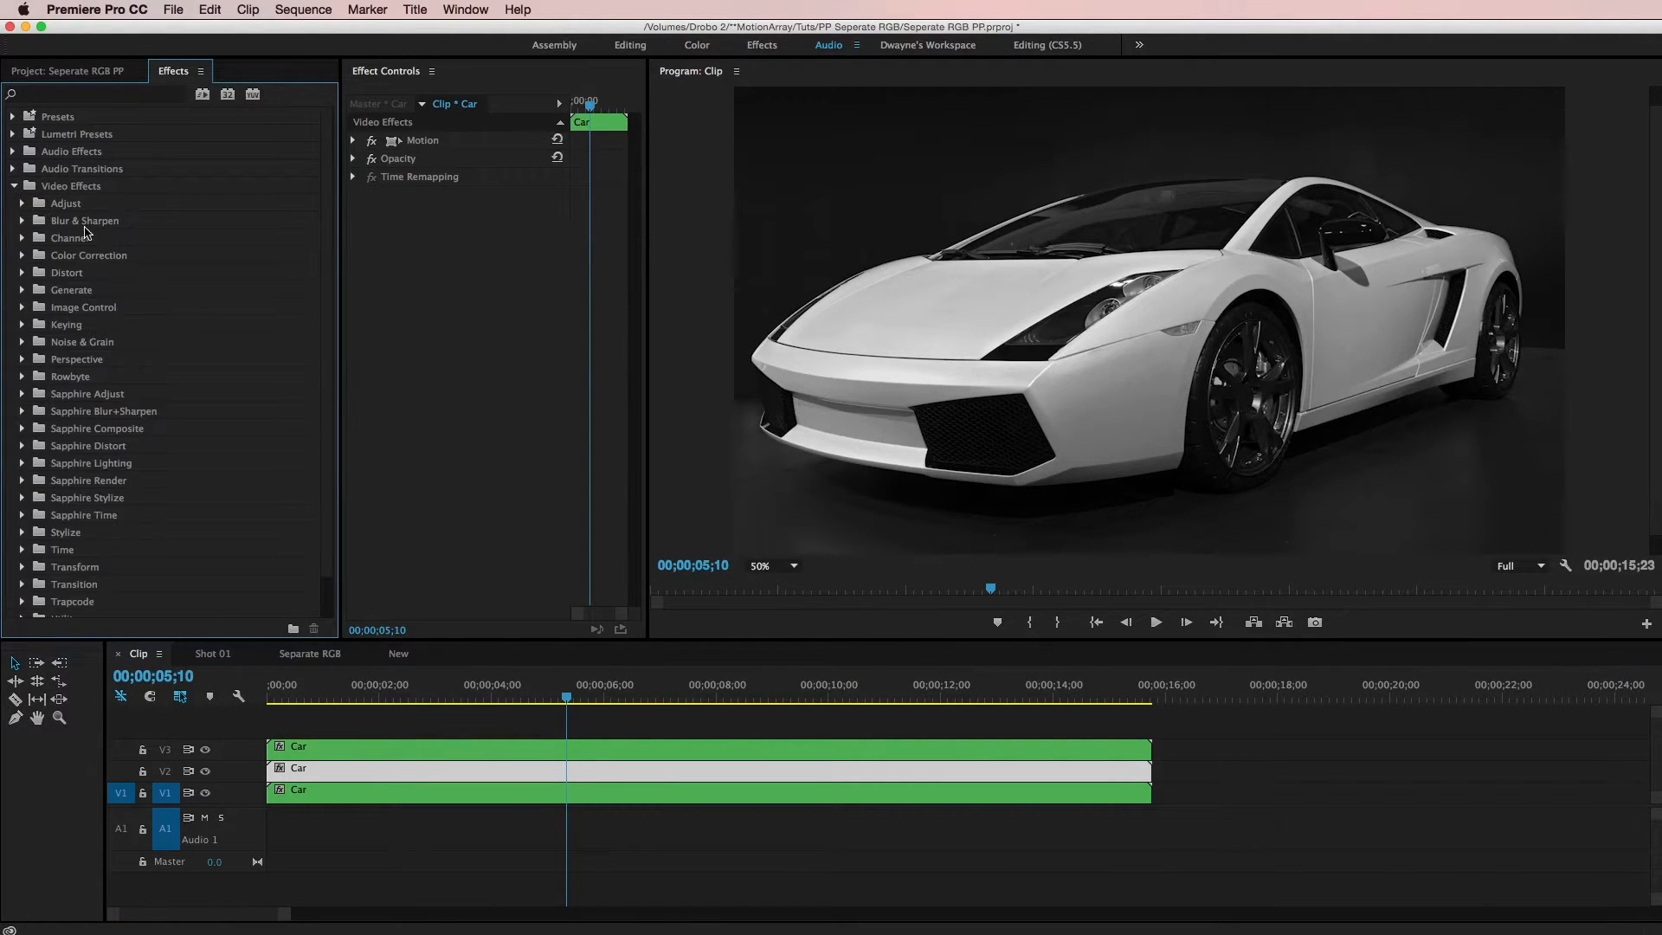
{"action": "left_click", "coordinate": [22, 308]}
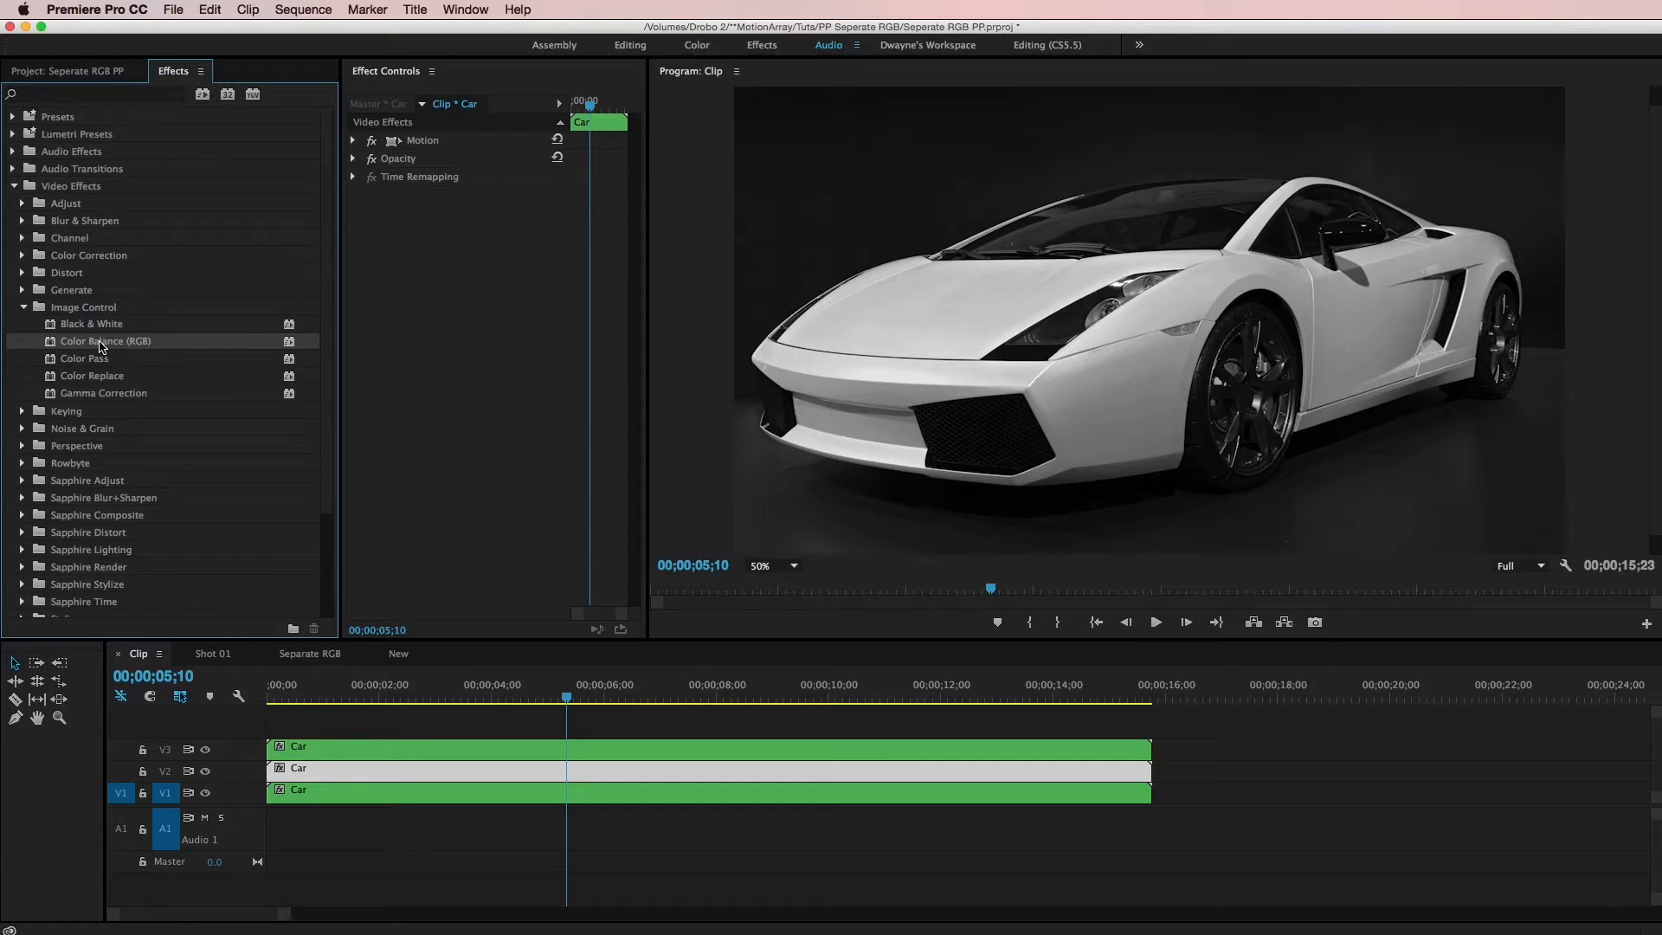
{"action": "left_click_drag", "start_coordinate": [97, 343], "coordinate": [443, 749]}
{"action": "left_click", "coordinate": [545, 748]}
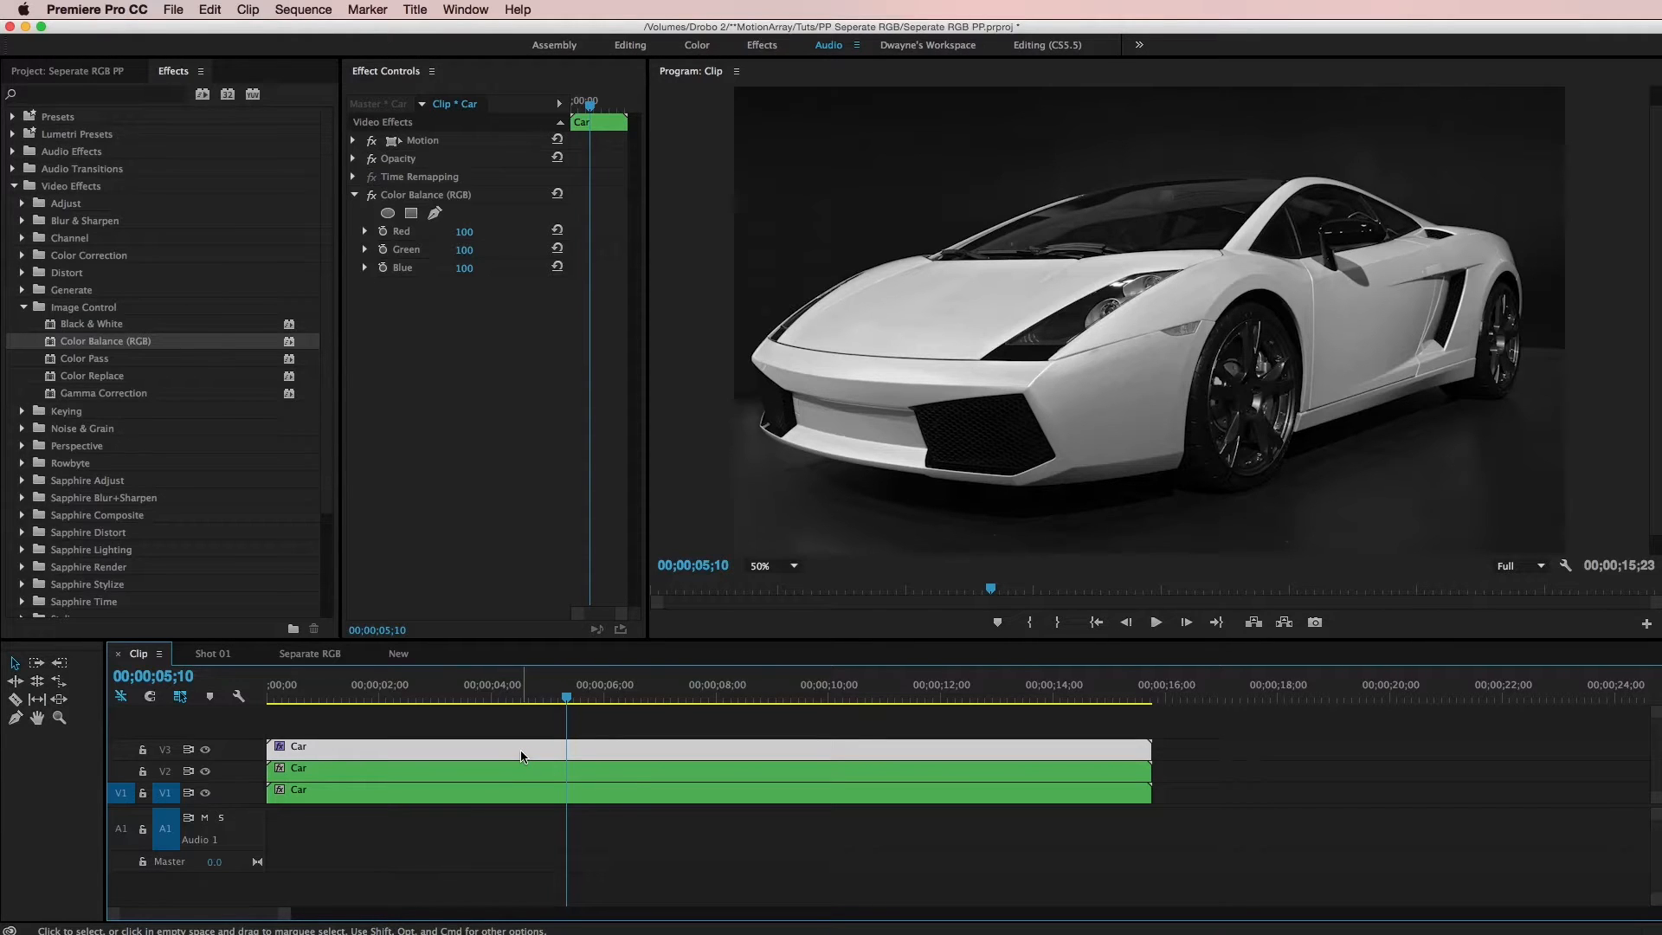
Set the V3 clip's Color Balance Green and Blue to 0, keeping only red
{"action": "left_click", "coordinate": [467, 250]}
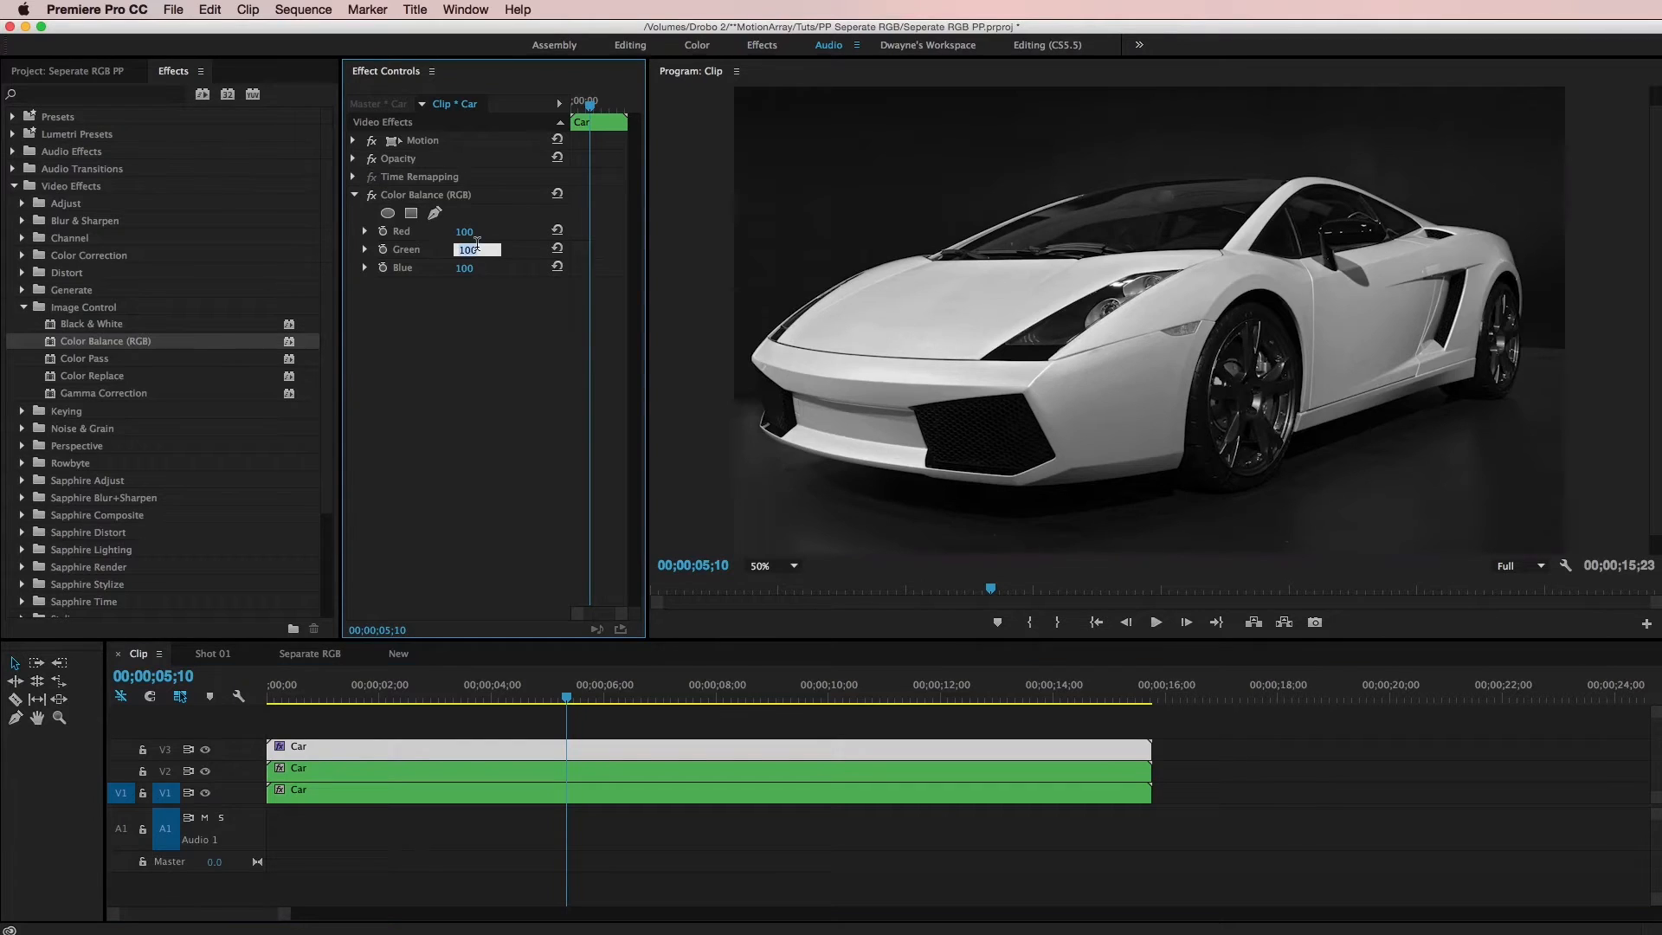
{"action": "type", "text": "0"}
{"action": "key", "text": "Tab"}
{"action": "type", "text": "0"}
{"action": "key", "text": "Return"}
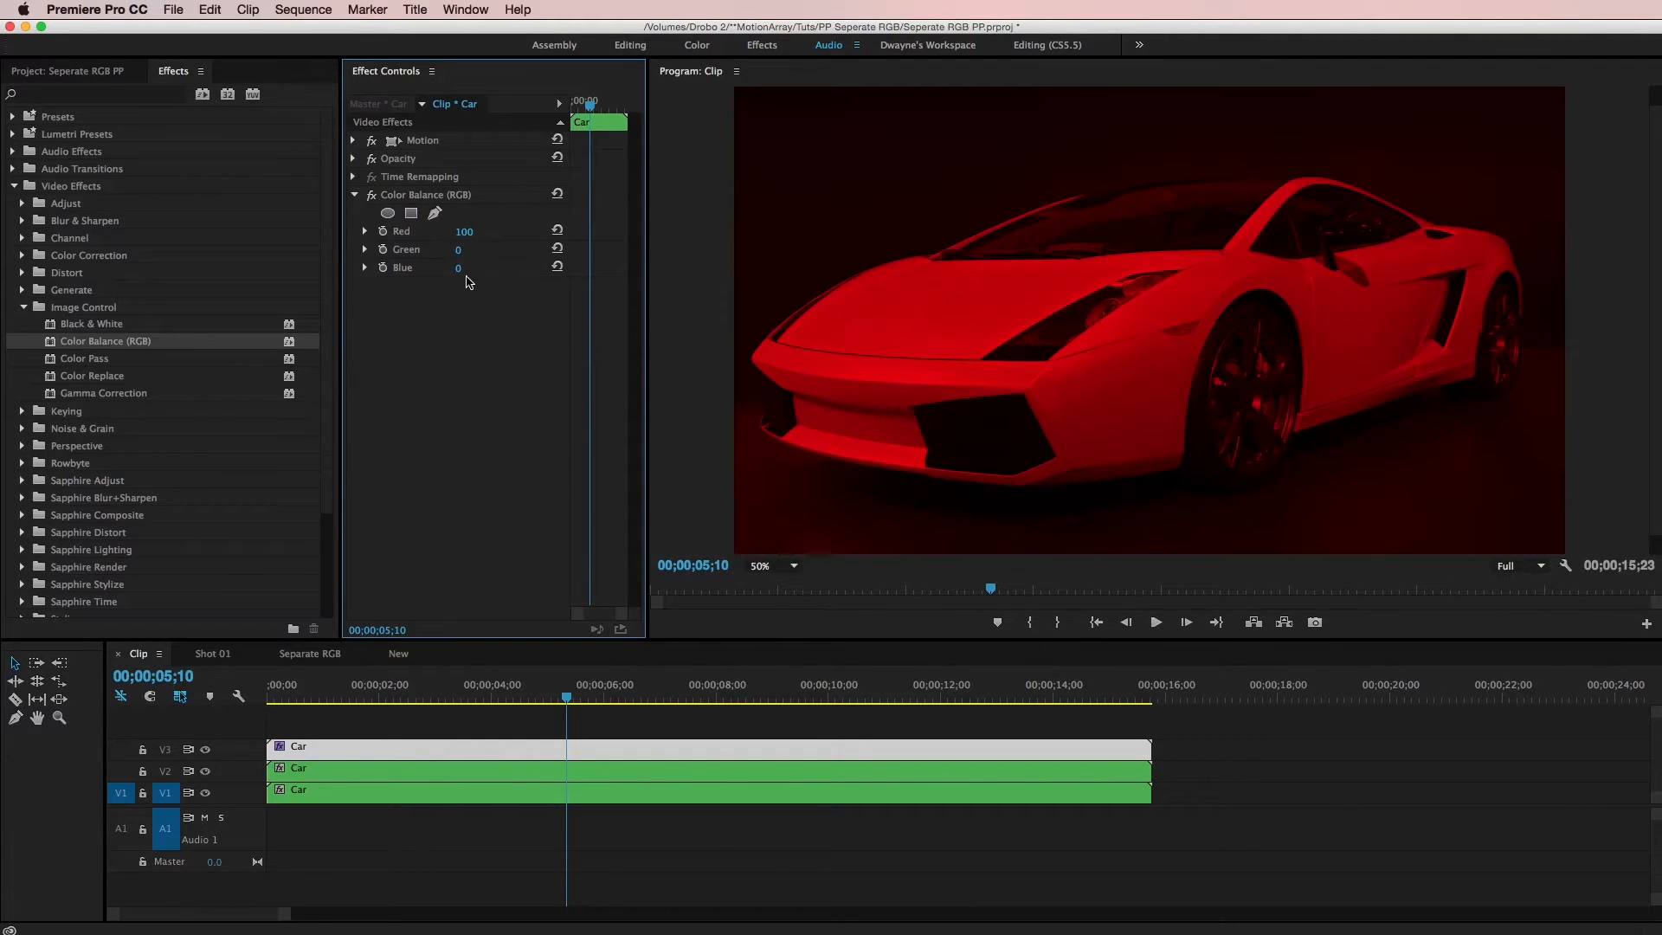
Copy the Color Balance effect onto the V2 clip and set its Red to 0 and Green to 100
{"action": "left_click", "coordinate": [417, 195]}
{"action": "left_click", "coordinate": [606, 771]}
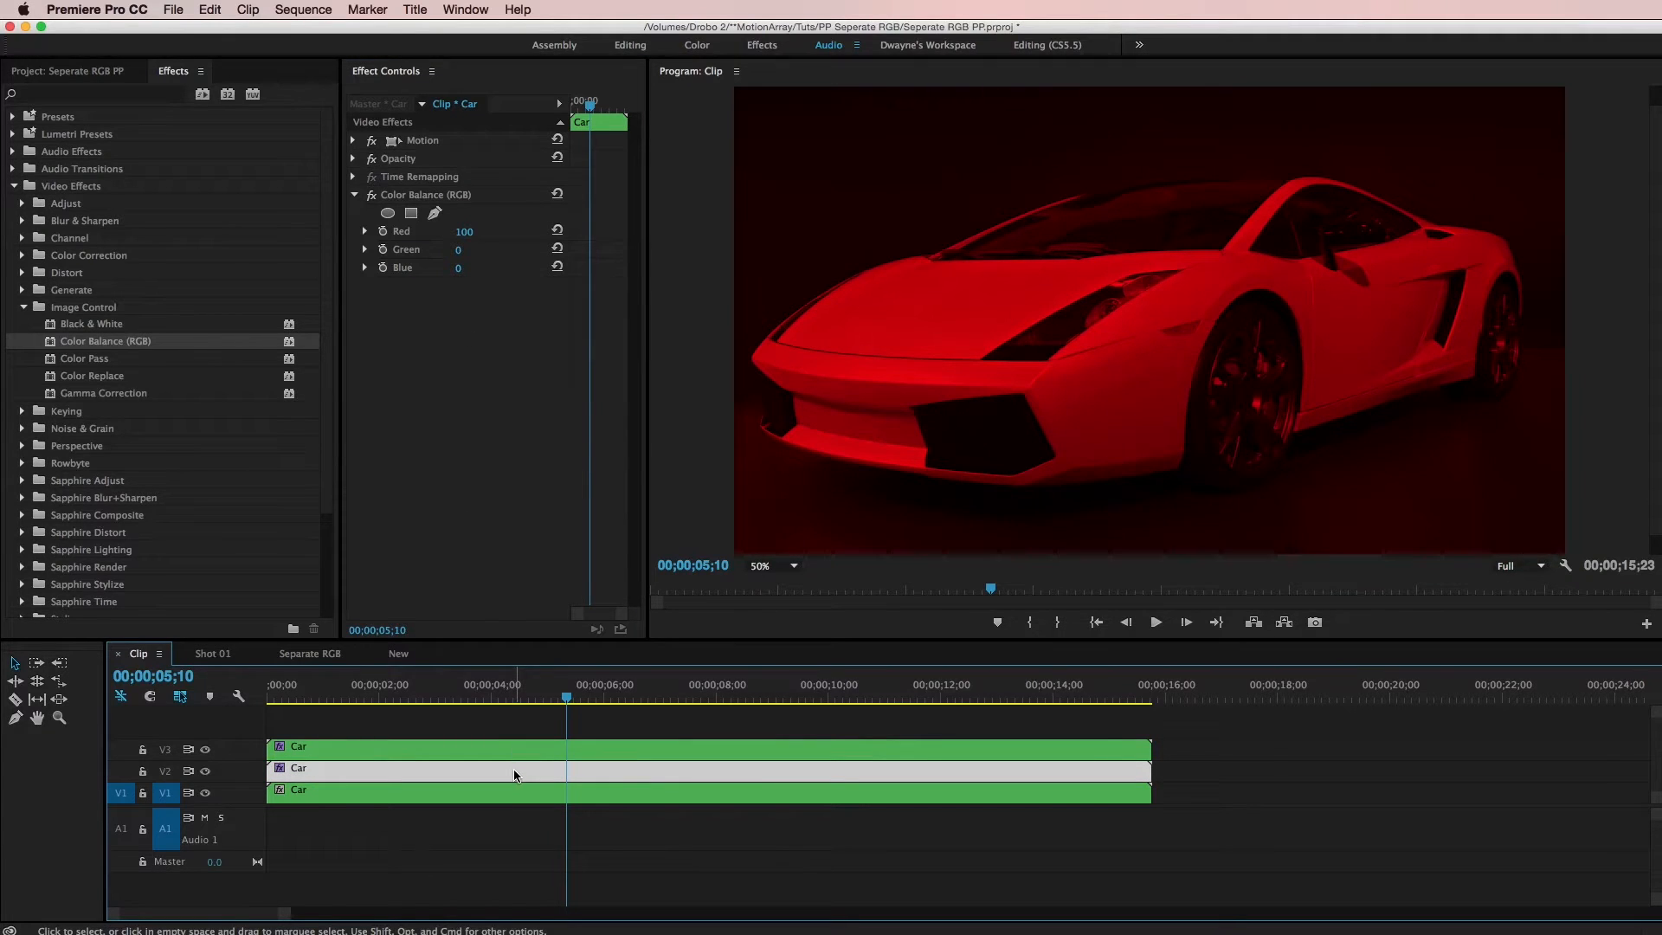
{"action": "left_click", "coordinate": [466, 232]}
{"action": "type", "text": "0"}
{"action": "key", "text": "Tab"}
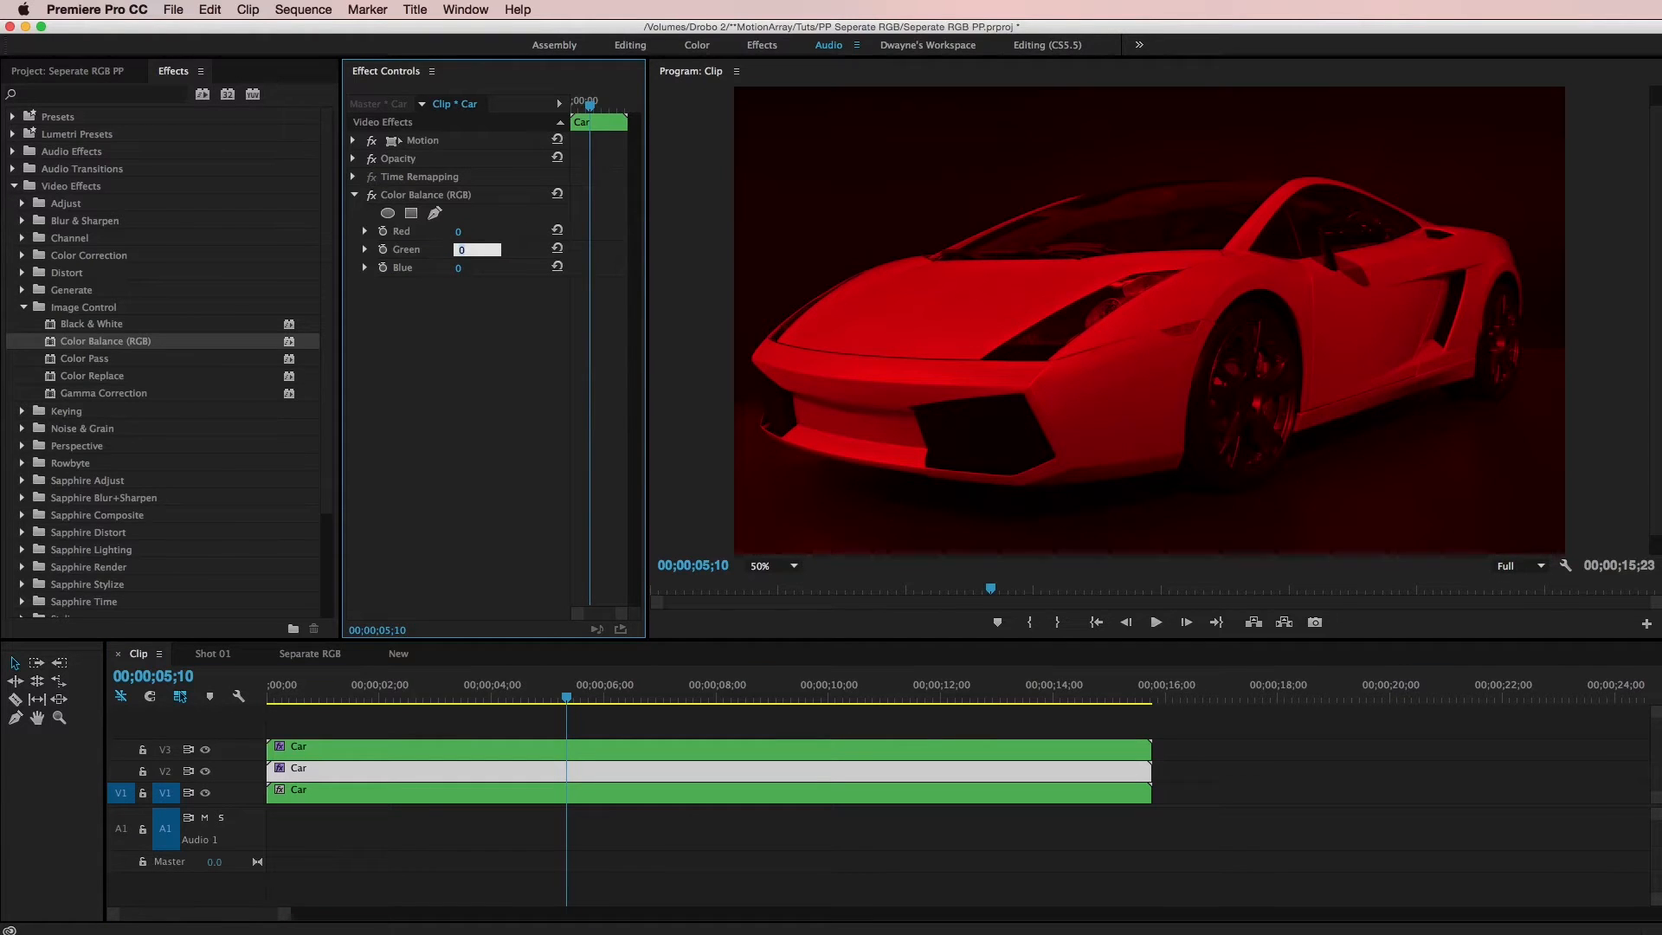
{"action": "type", "text": "100"}
{"action": "key", "text": "Return"}
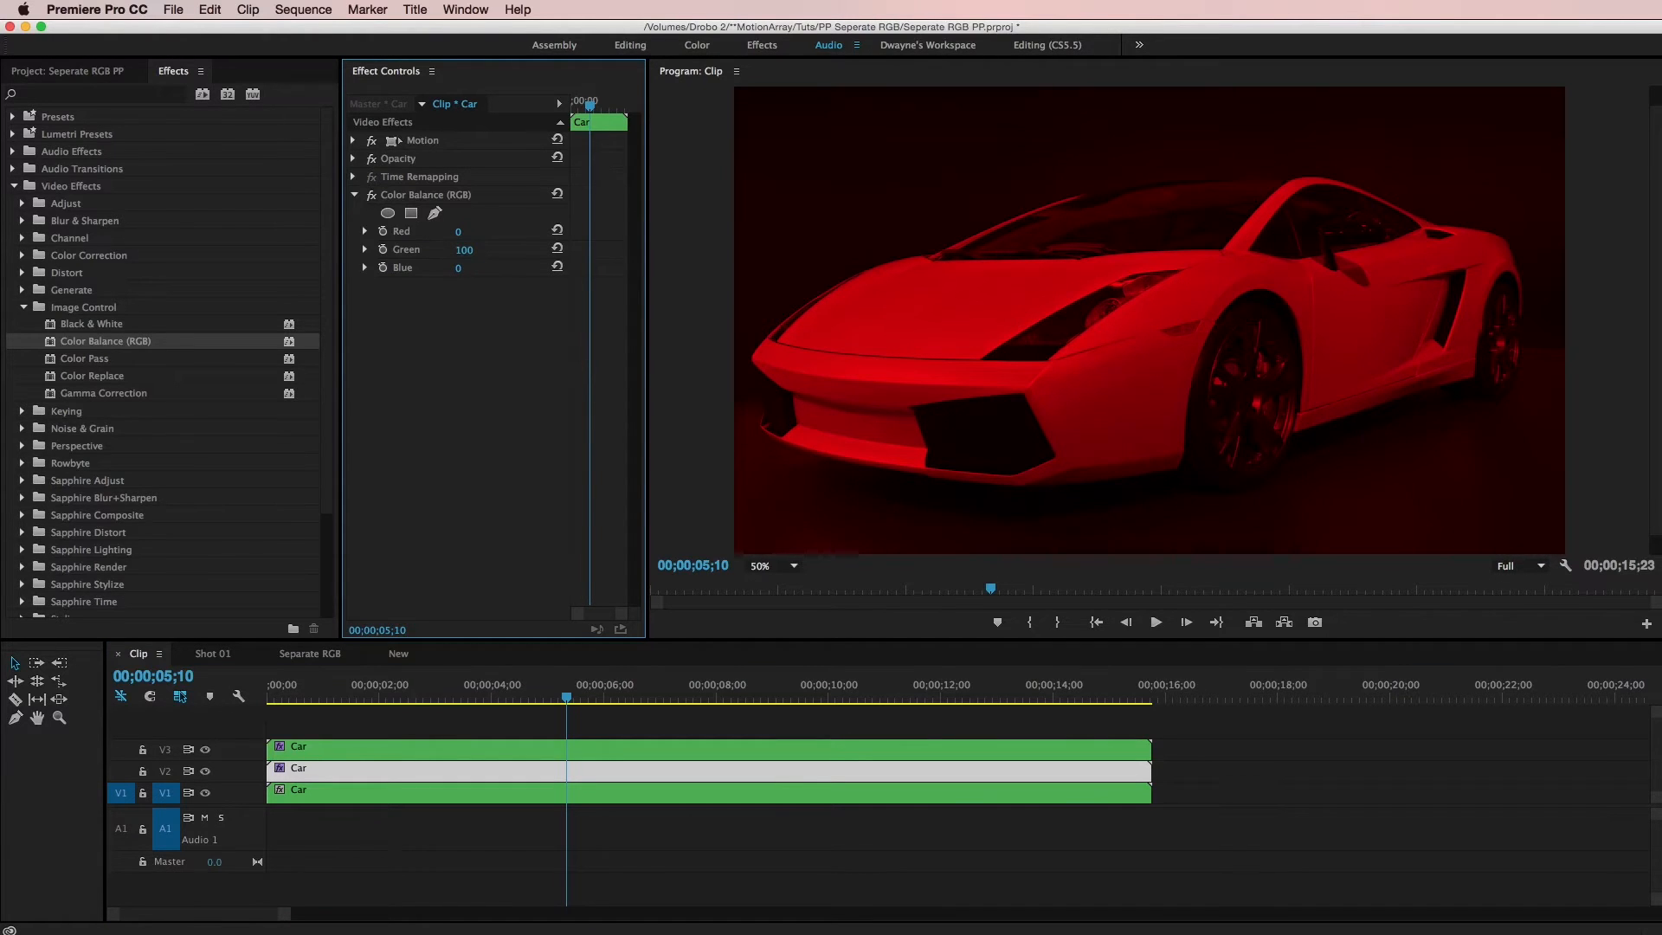
Paste the Color Balance effect onto the V1 clip and set its Red to 0 and Blue to 100
{"action": "left_click", "coordinate": [628, 799]}
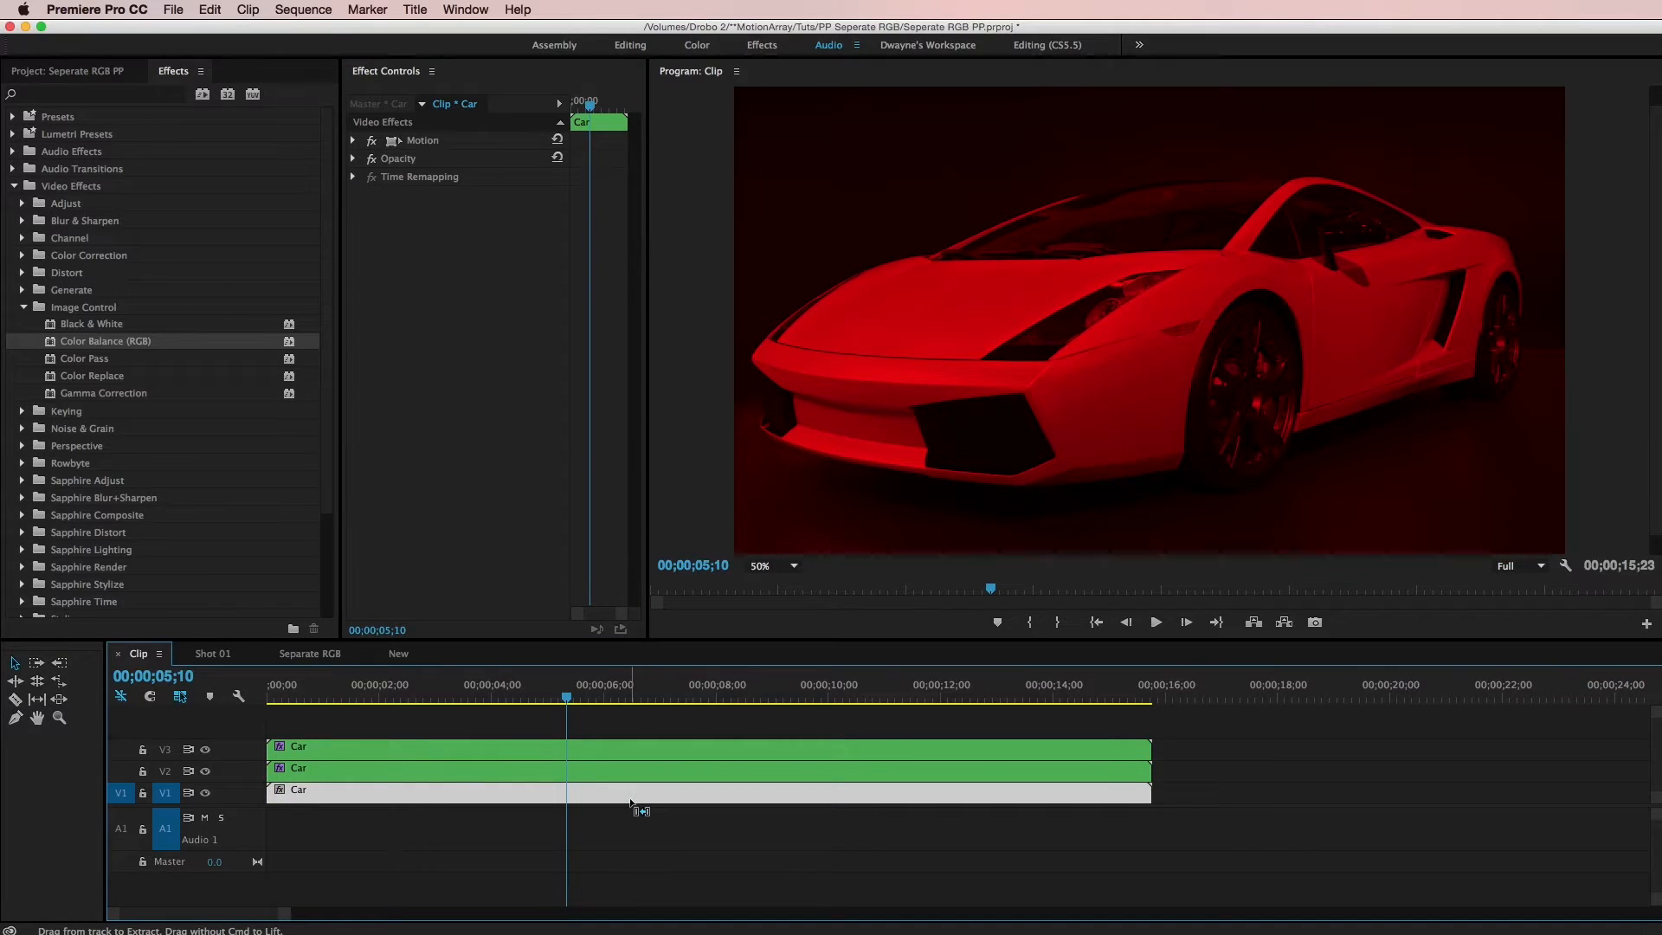
{"action": "key", "text": "super+v"}
{"action": "left_click_drag", "start_coordinate": [465, 236], "coordinate": [477, 233]}
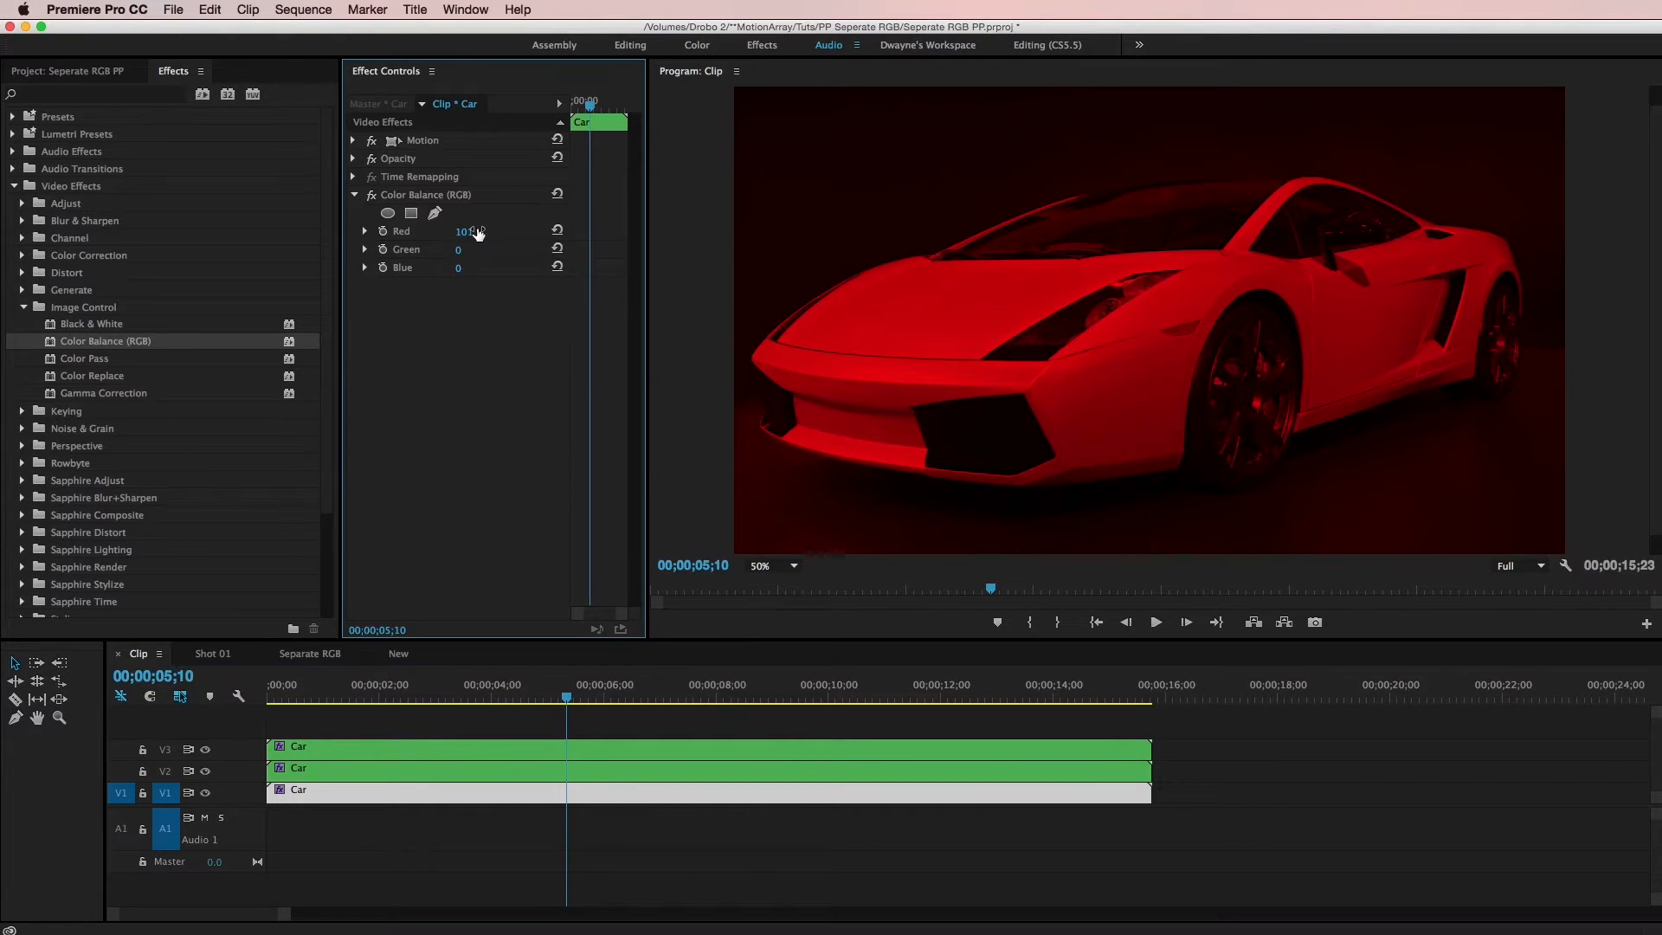
{"action": "left_click", "coordinate": [465, 232]}
{"action": "type", "text": "0"}
{"action": "key", "text": "Return"}
{"action": "left_click", "coordinate": [458, 269]}
{"action": "key", "text": "Return"}
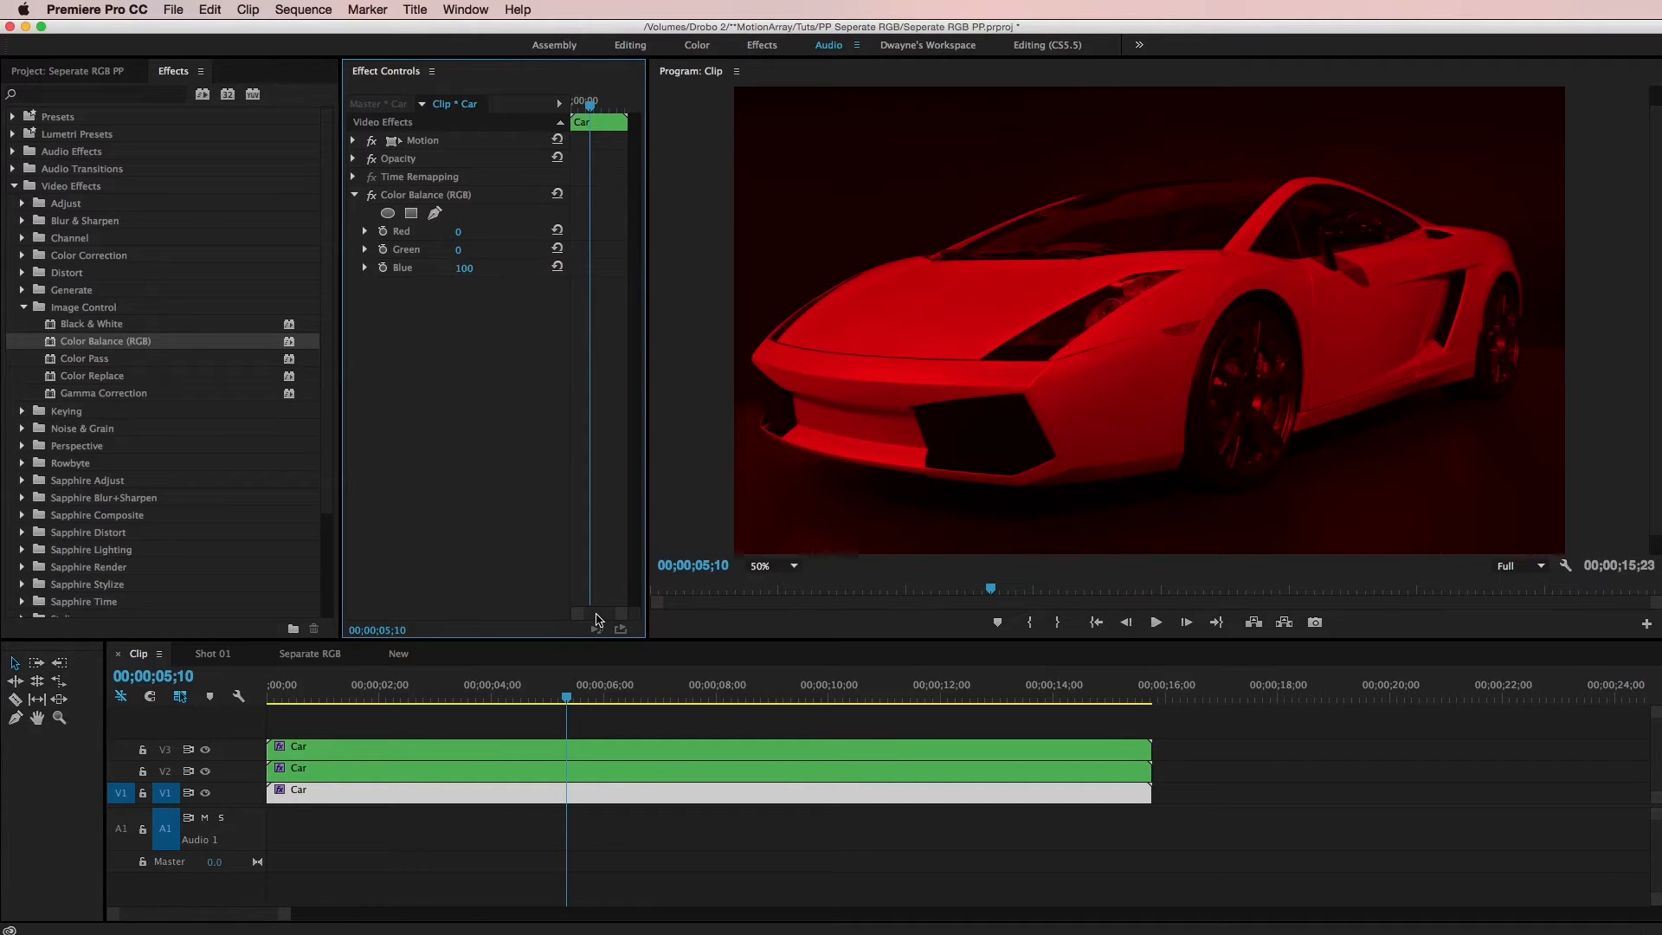
Set the V3 clip's Opacity blend mode to Linear Dodge (Add)
{"action": "left_click", "coordinate": [626, 752]}
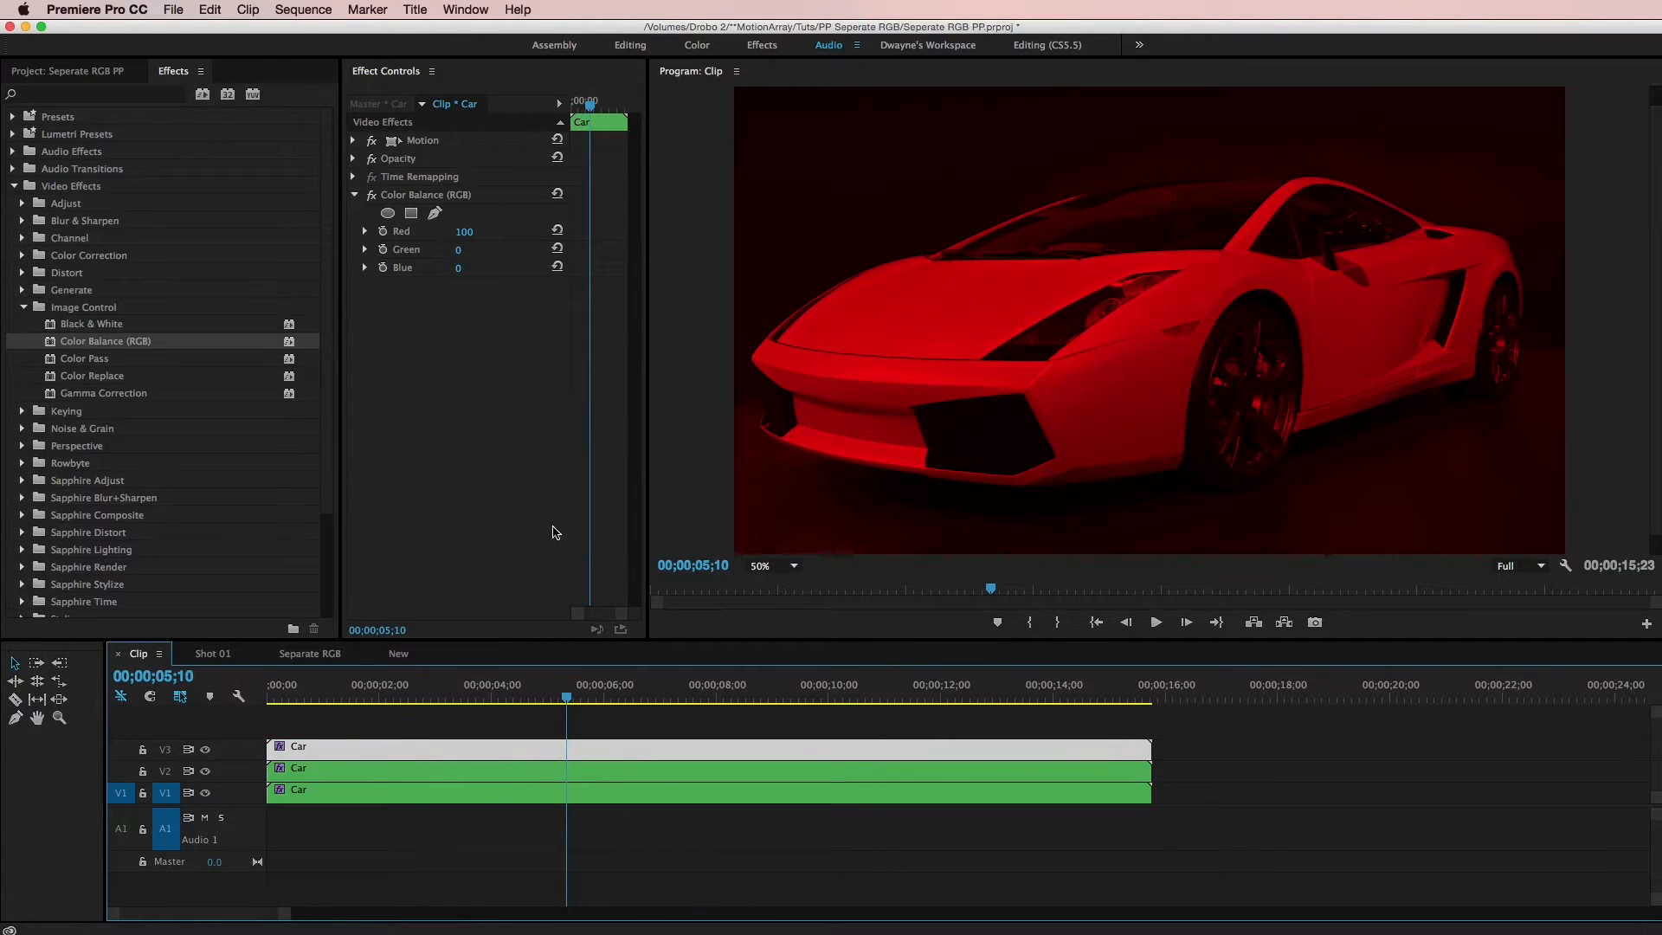
{"action": "left_click", "coordinate": [353, 195]}
{"action": "left_click", "coordinate": [353, 159]}
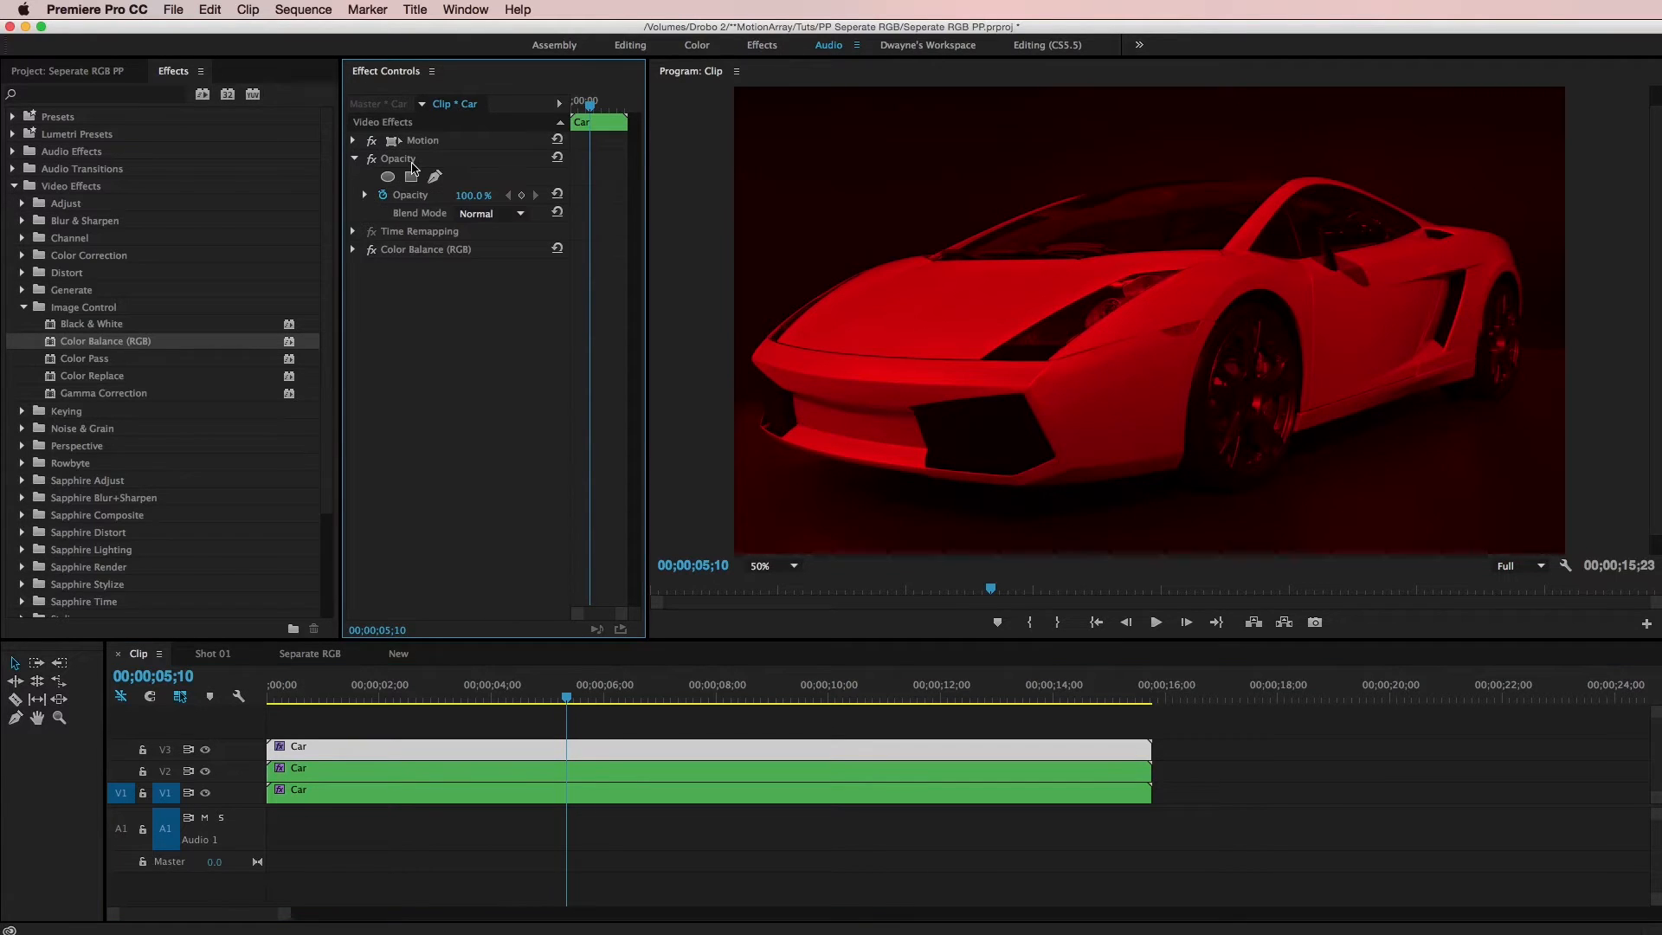
{"action": "left_click", "coordinate": [489, 213]}
{"action": "left_click", "coordinate": [543, 418]}
Set the V2 clip's Opacity blend mode to Linear Dodge (Add)
{"action": "left_click", "coordinate": [368, 780]}
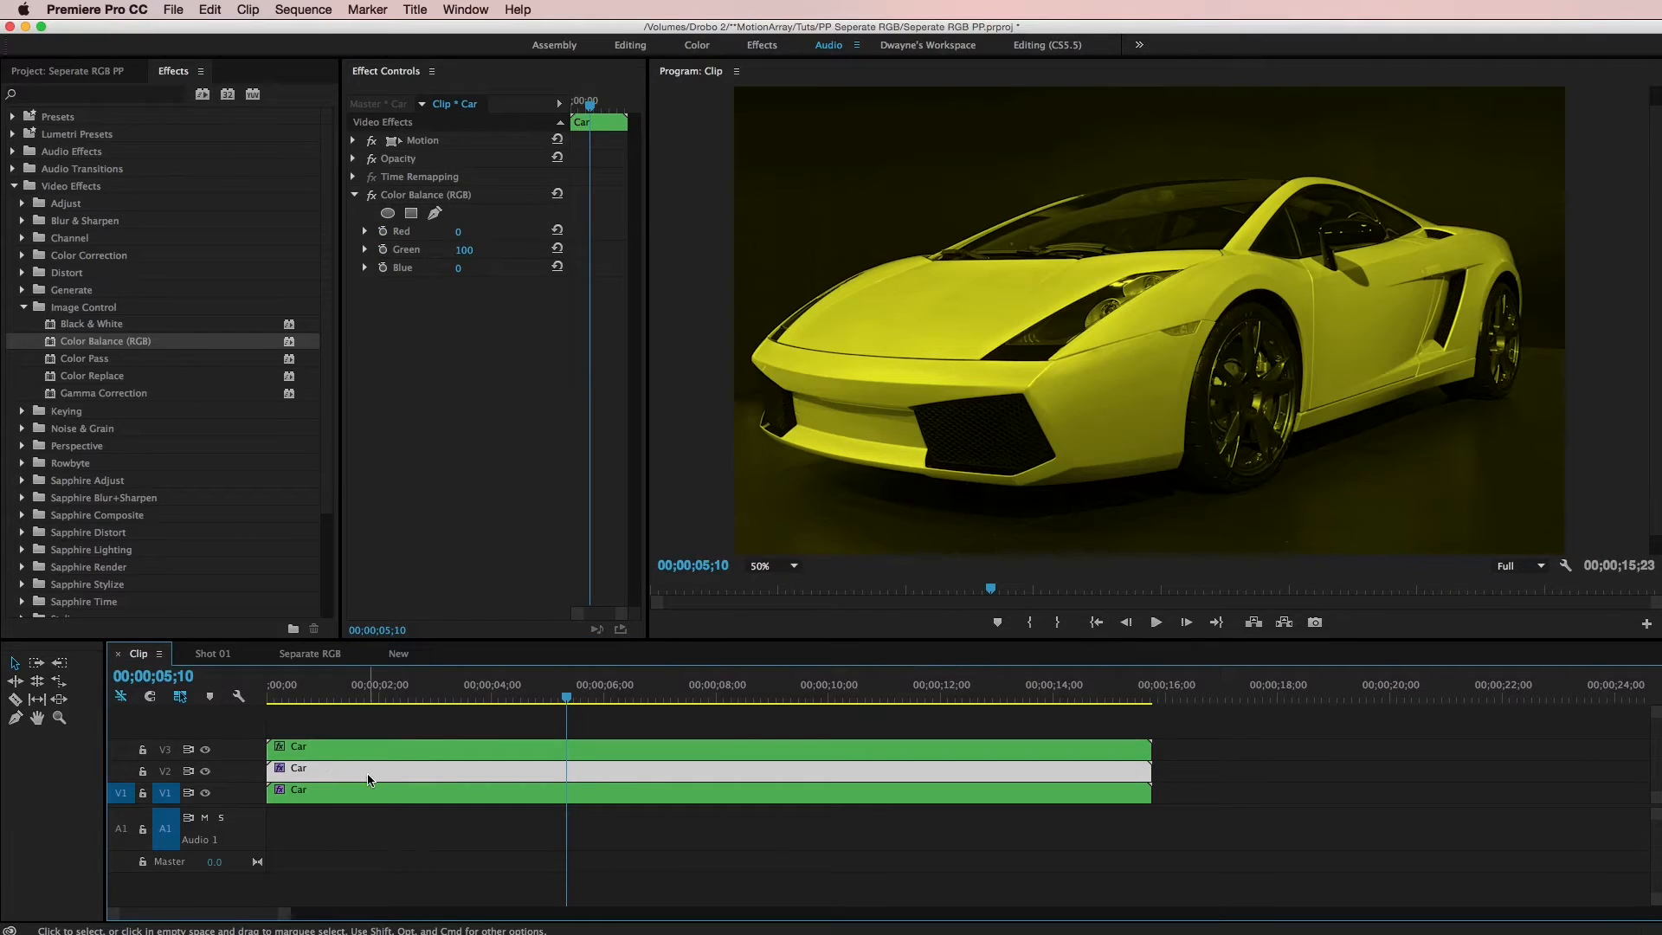
{"action": "left_click", "coordinate": [353, 158]}
{"action": "left_click", "coordinate": [484, 214]}
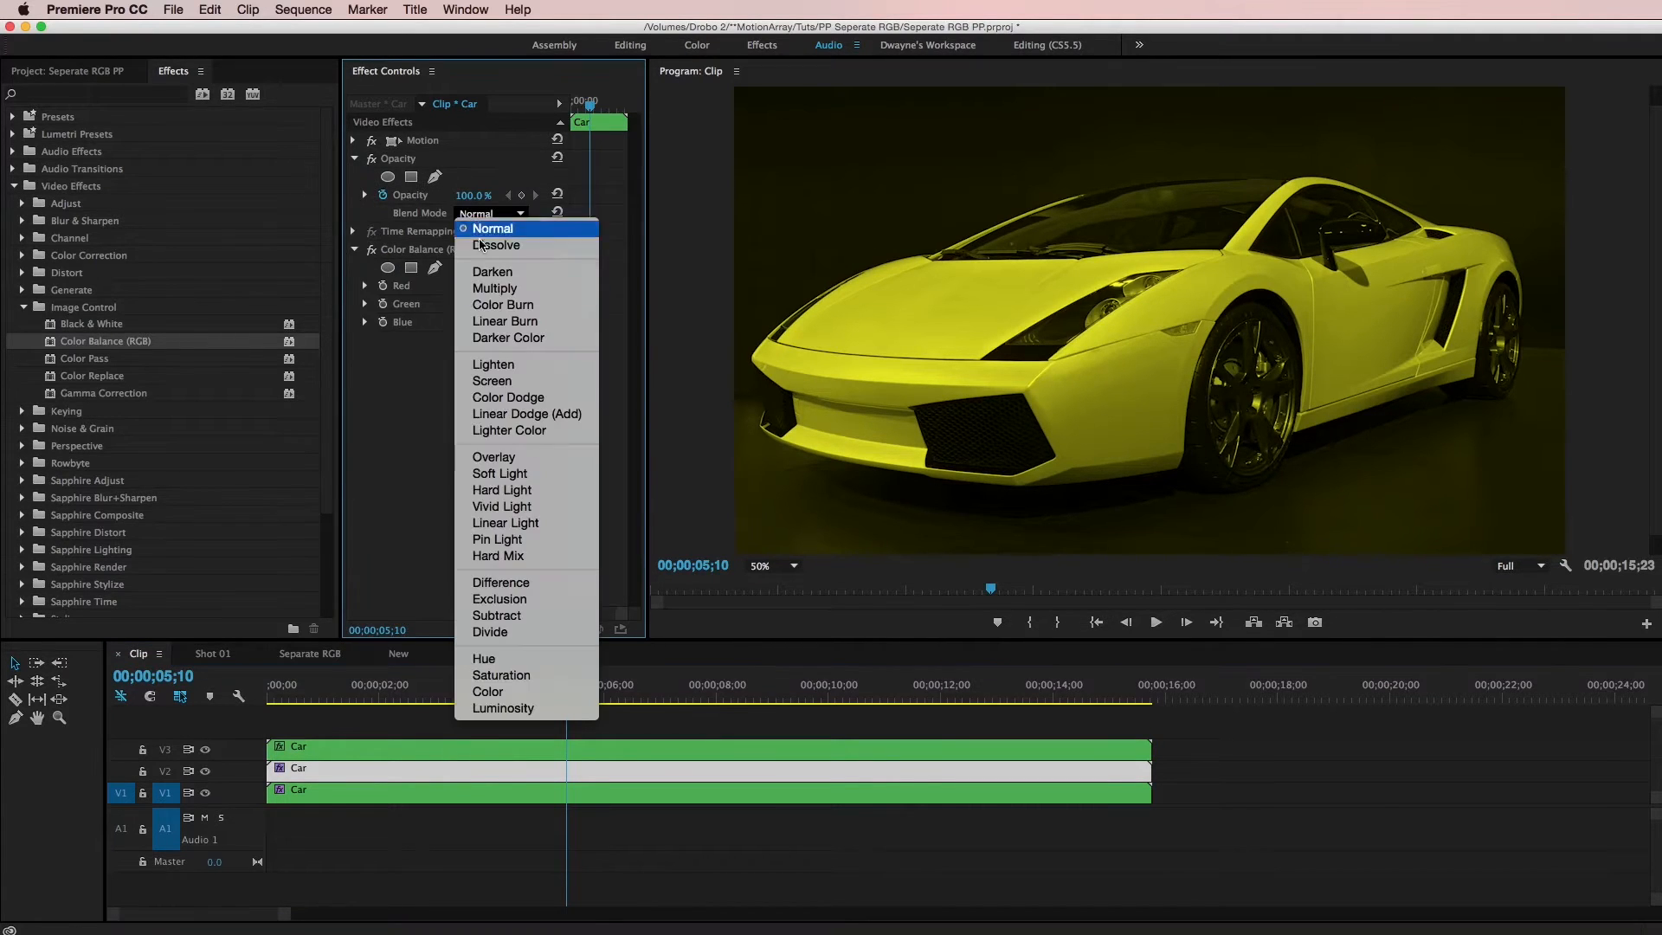
{"action": "left_click", "coordinate": [506, 415]}
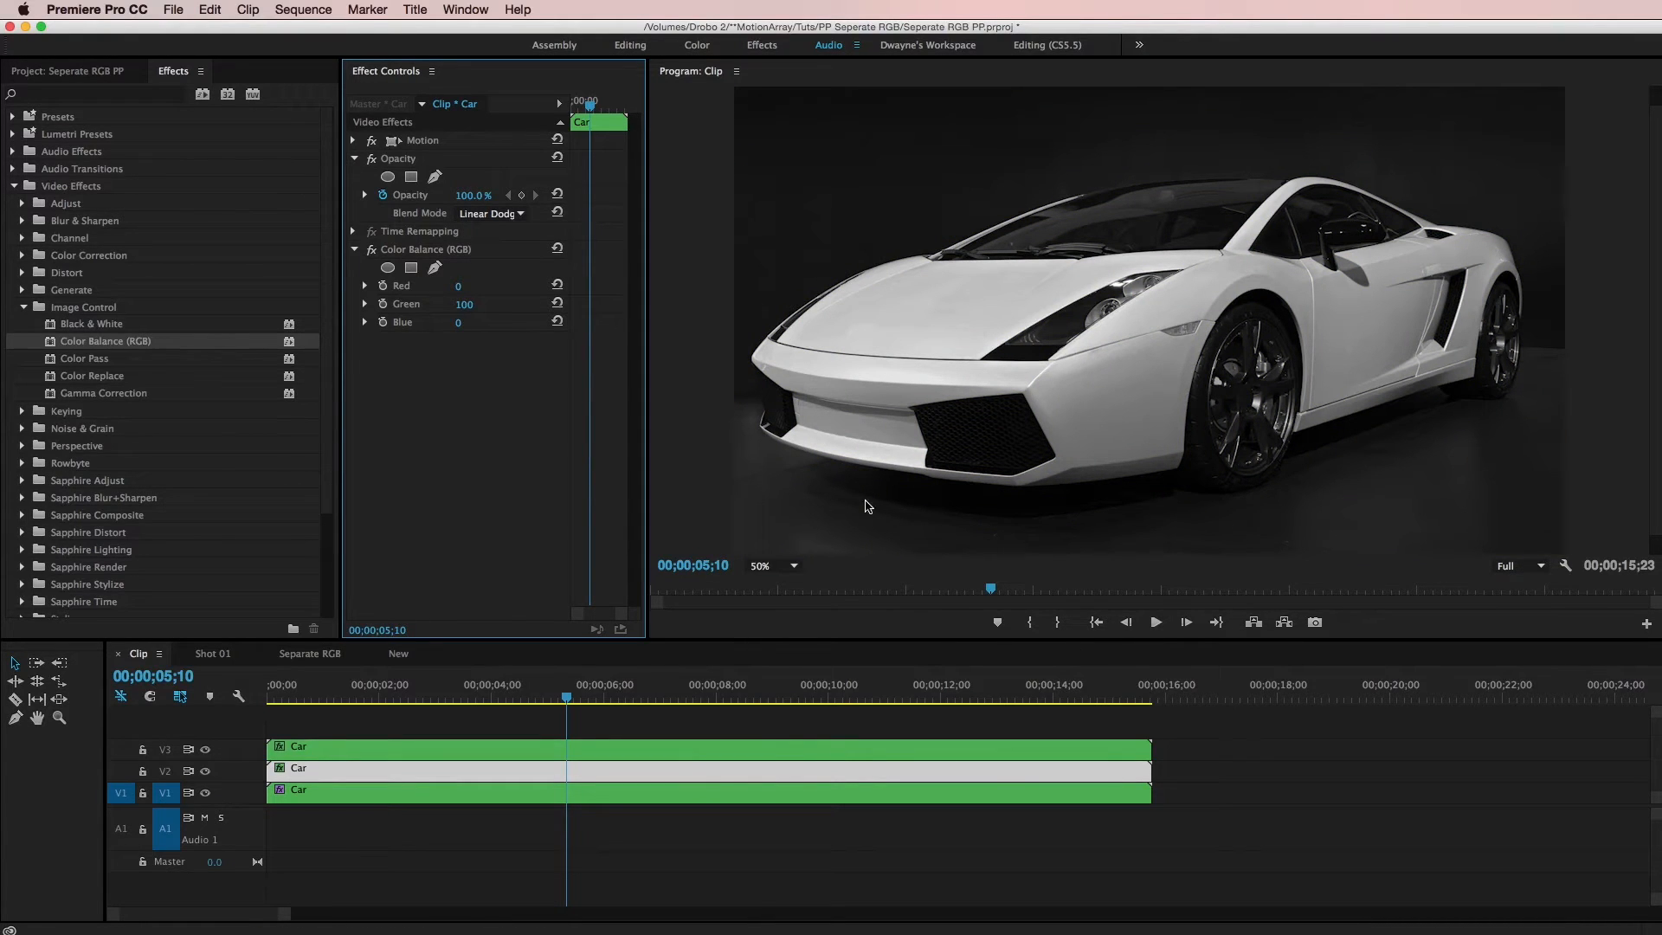
Try shifting the V3 clip's Position X to the left to offset the red channel
{"action": "left_click", "coordinate": [703, 747]}
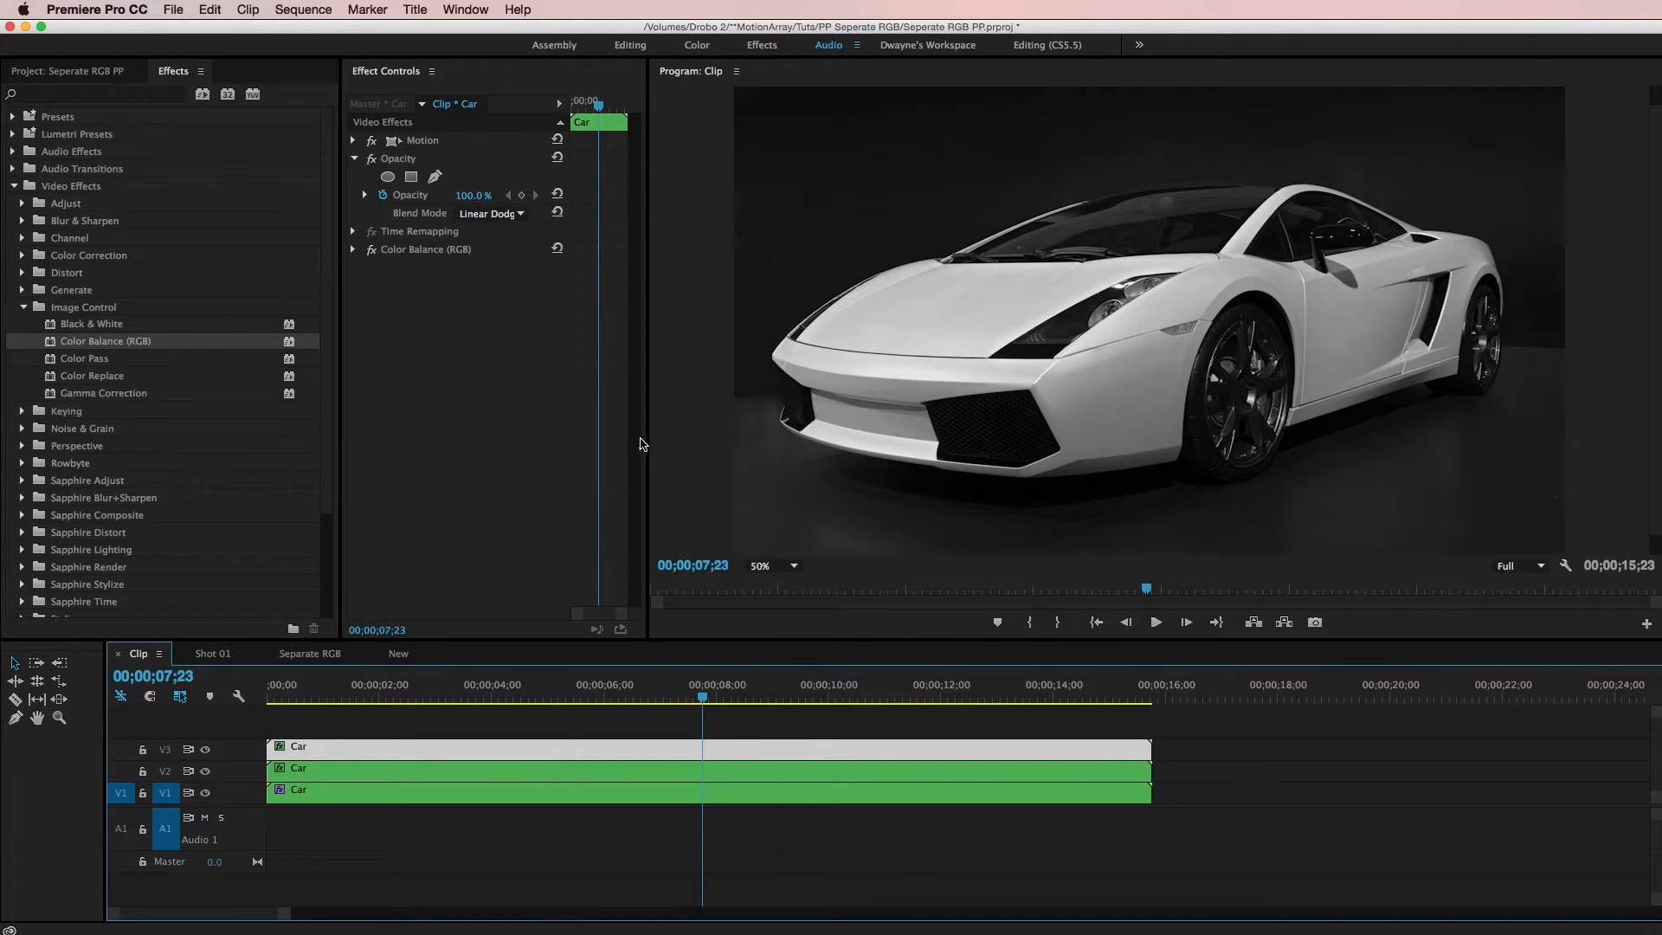
{"action": "left_click_drag", "start_coordinate": [647, 435], "coordinate": [781, 434]}
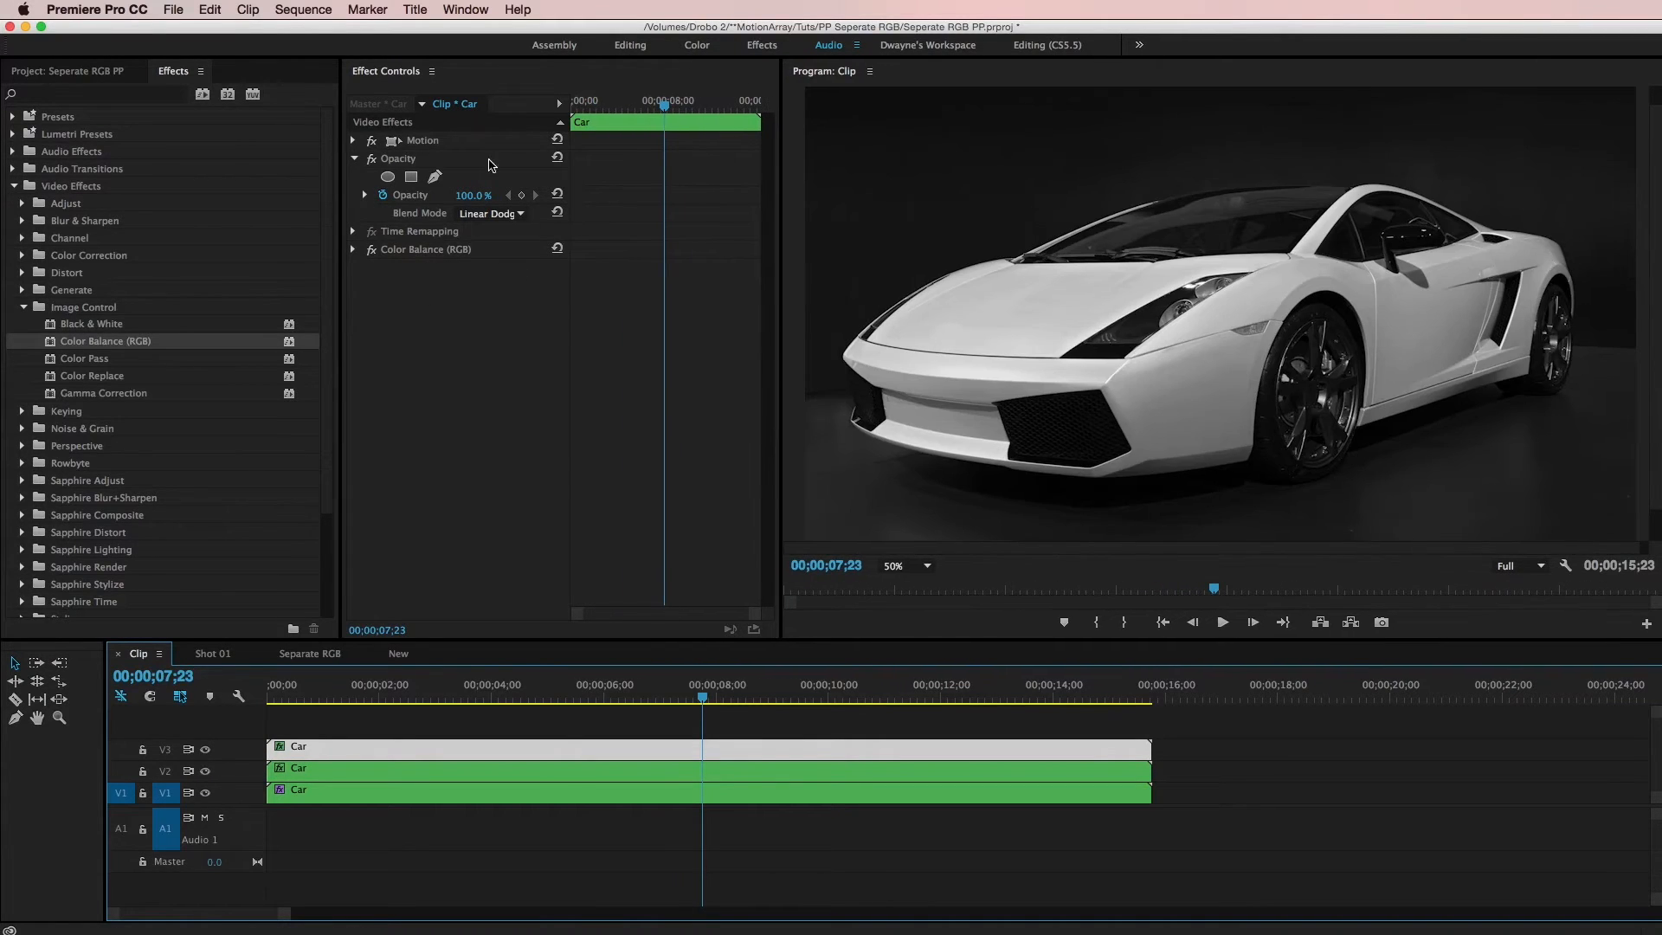
{"action": "left_click", "coordinate": [354, 140]}
{"action": "left_click_drag", "start_coordinate": [503, 161], "coordinate": [455, 161]}
Try shifting the V2 clip's Position X to about 998 and undo the change
{"action": "left_click", "coordinate": [844, 773]}
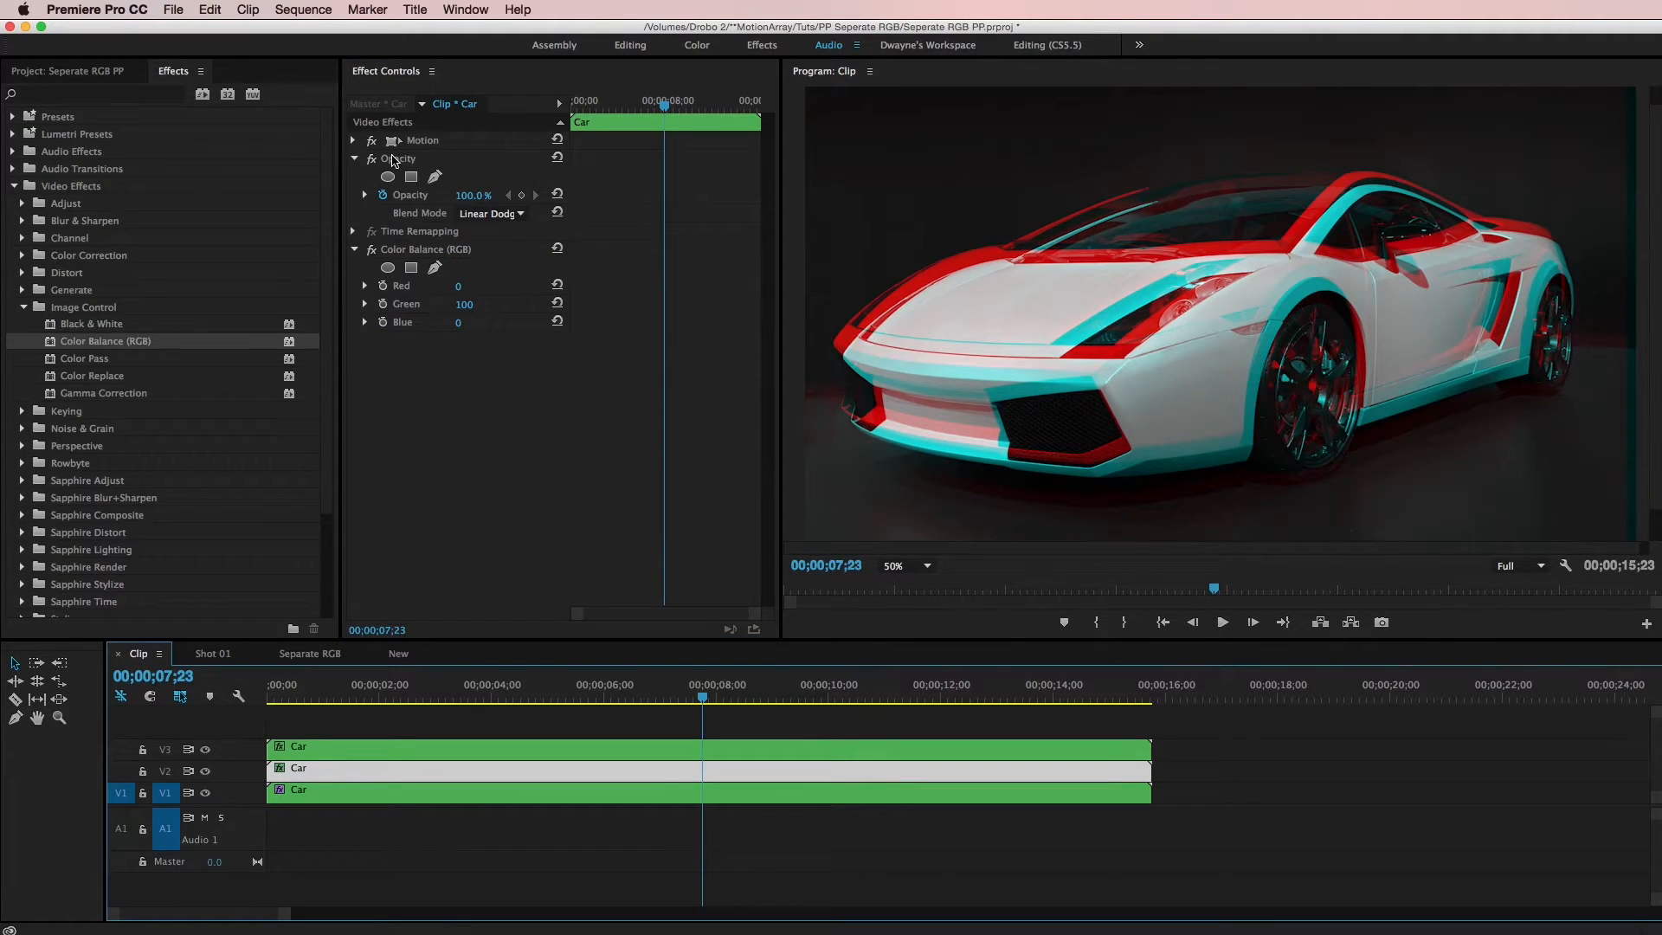
{"action": "left_click", "coordinate": [353, 140]}
{"action": "left_click_drag", "start_coordinate": [474, 161], "coordinate": [517, 161]}
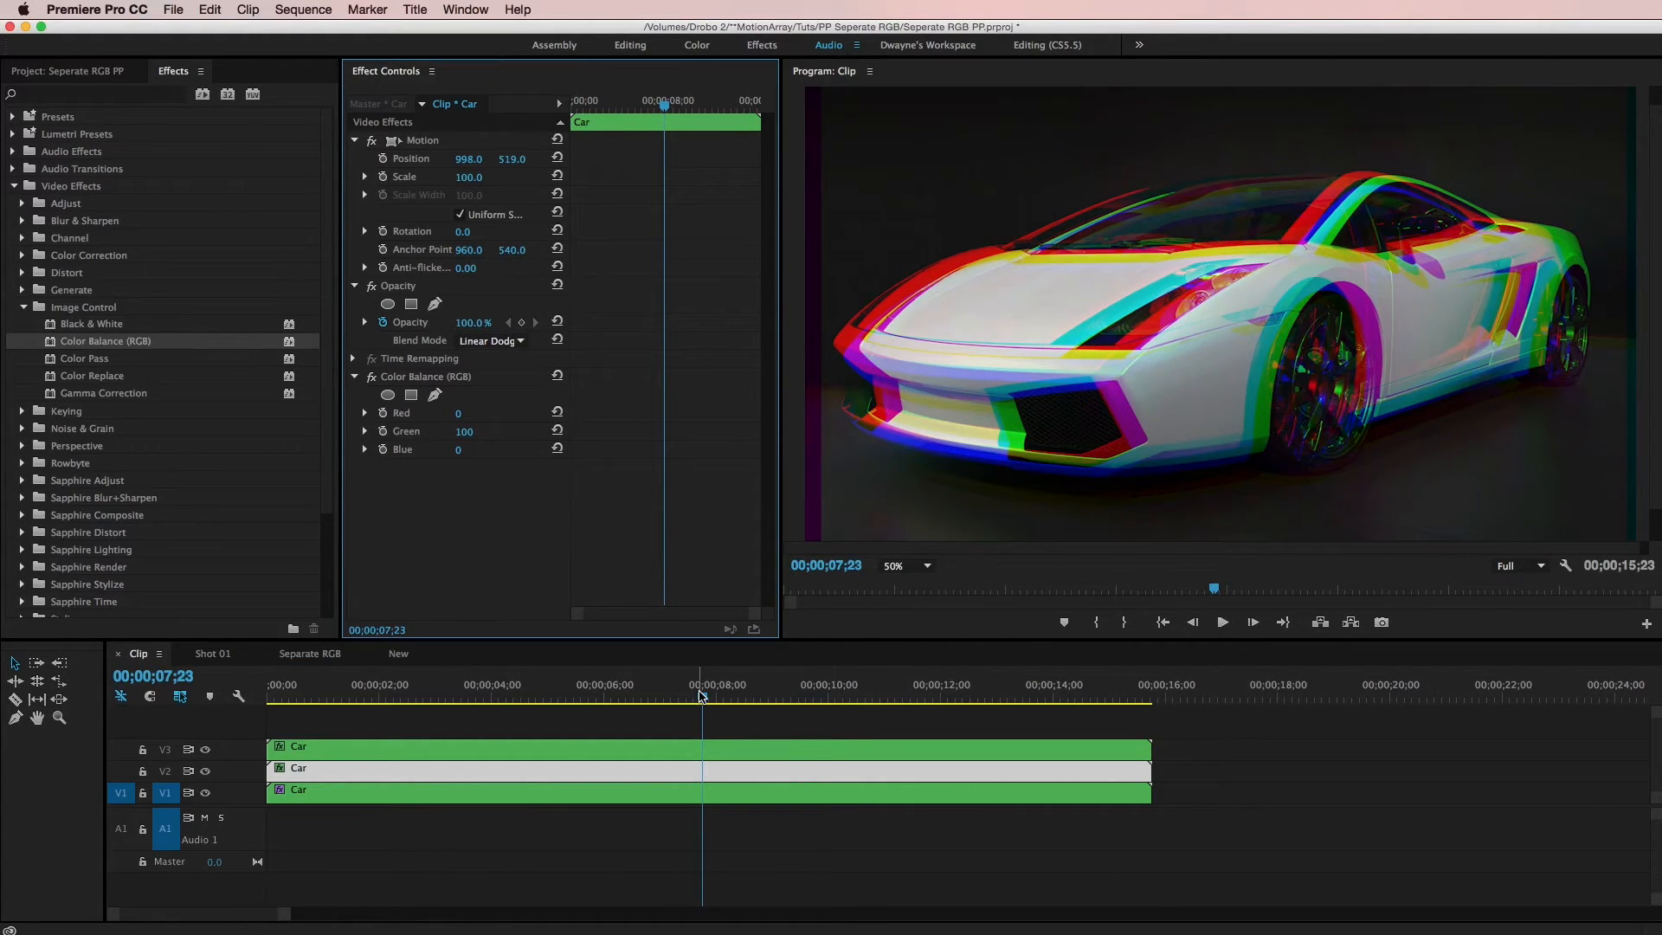
{"action": "key", "text": "super+z"}
{"action": "mouse_move", "coordinate": [701, 696]}
{"action": "left_mouse_down"}
{"action": "mouse_move", "coordinate": [623, 692]}
{"action": "mouse_move", "coordinate": [743, 690]}
{"action": "mouse_move", "coordinate": [679, 703]}
{"action": "mouse_move", "coordinate": [731, 703]}
{"action": "mouse_move", "coordinate": [680, 713]}
{"action": "mouse_move", "coordinate": [707, 710]}
{"action": "left_mouse_up"}
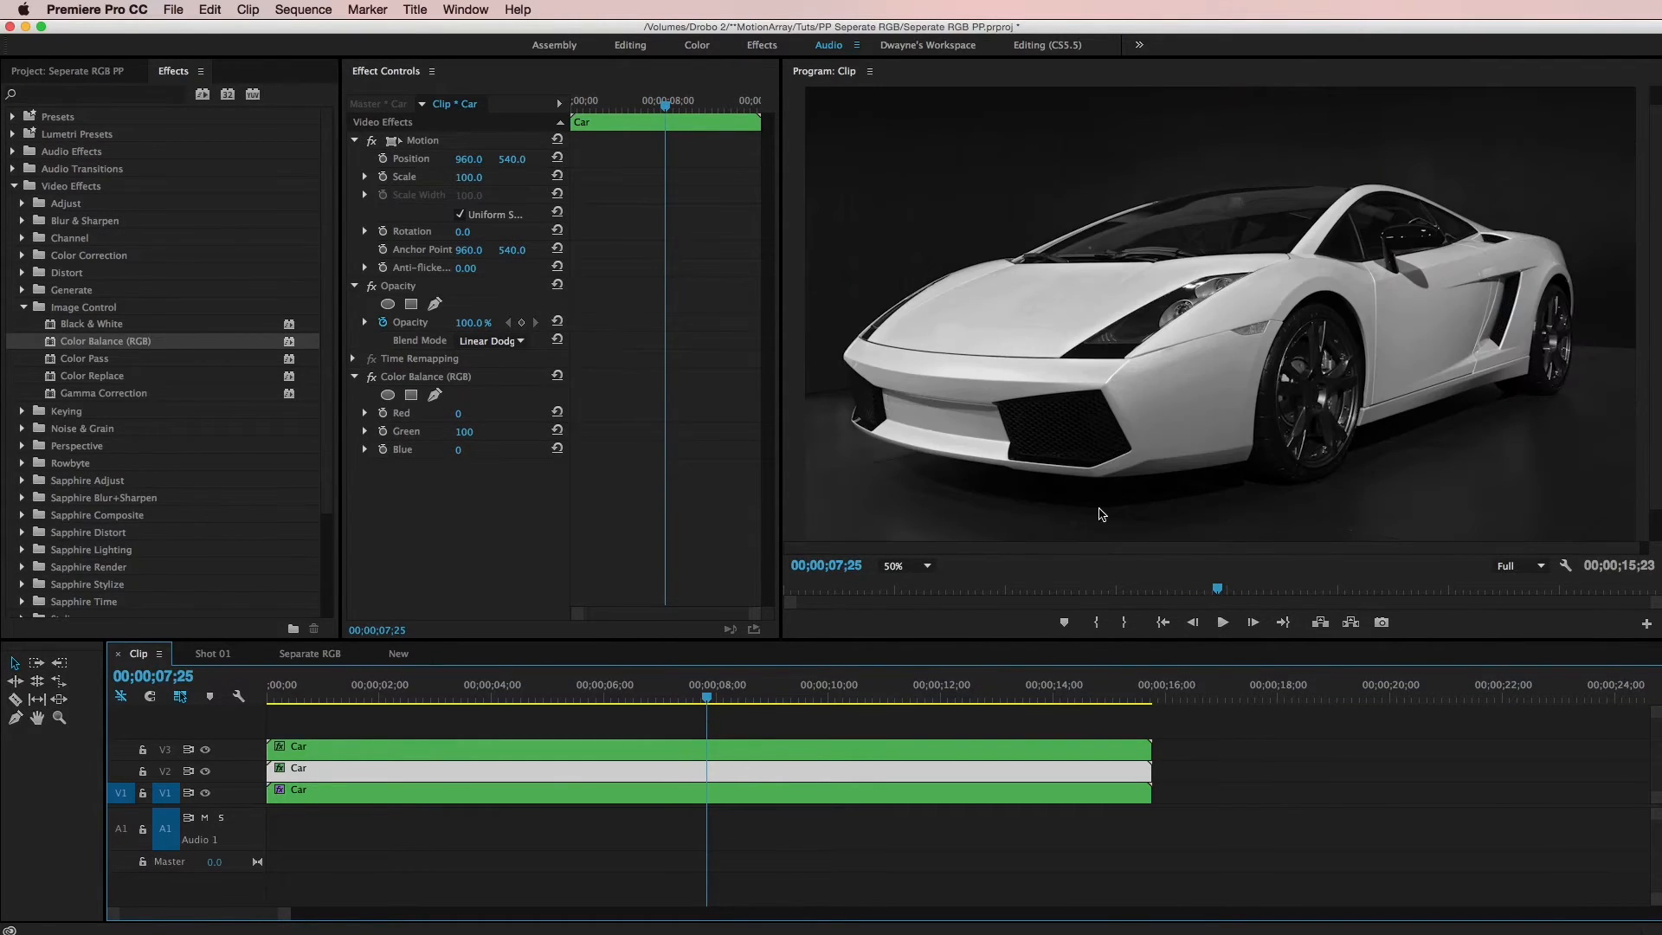
Turn on Position keyframing for the V3 clip and key a Position X of 964
{"action": "left_click", "coordinate": [823, 866]}
{"action": "left_click", "coordinate": [808, 752]}
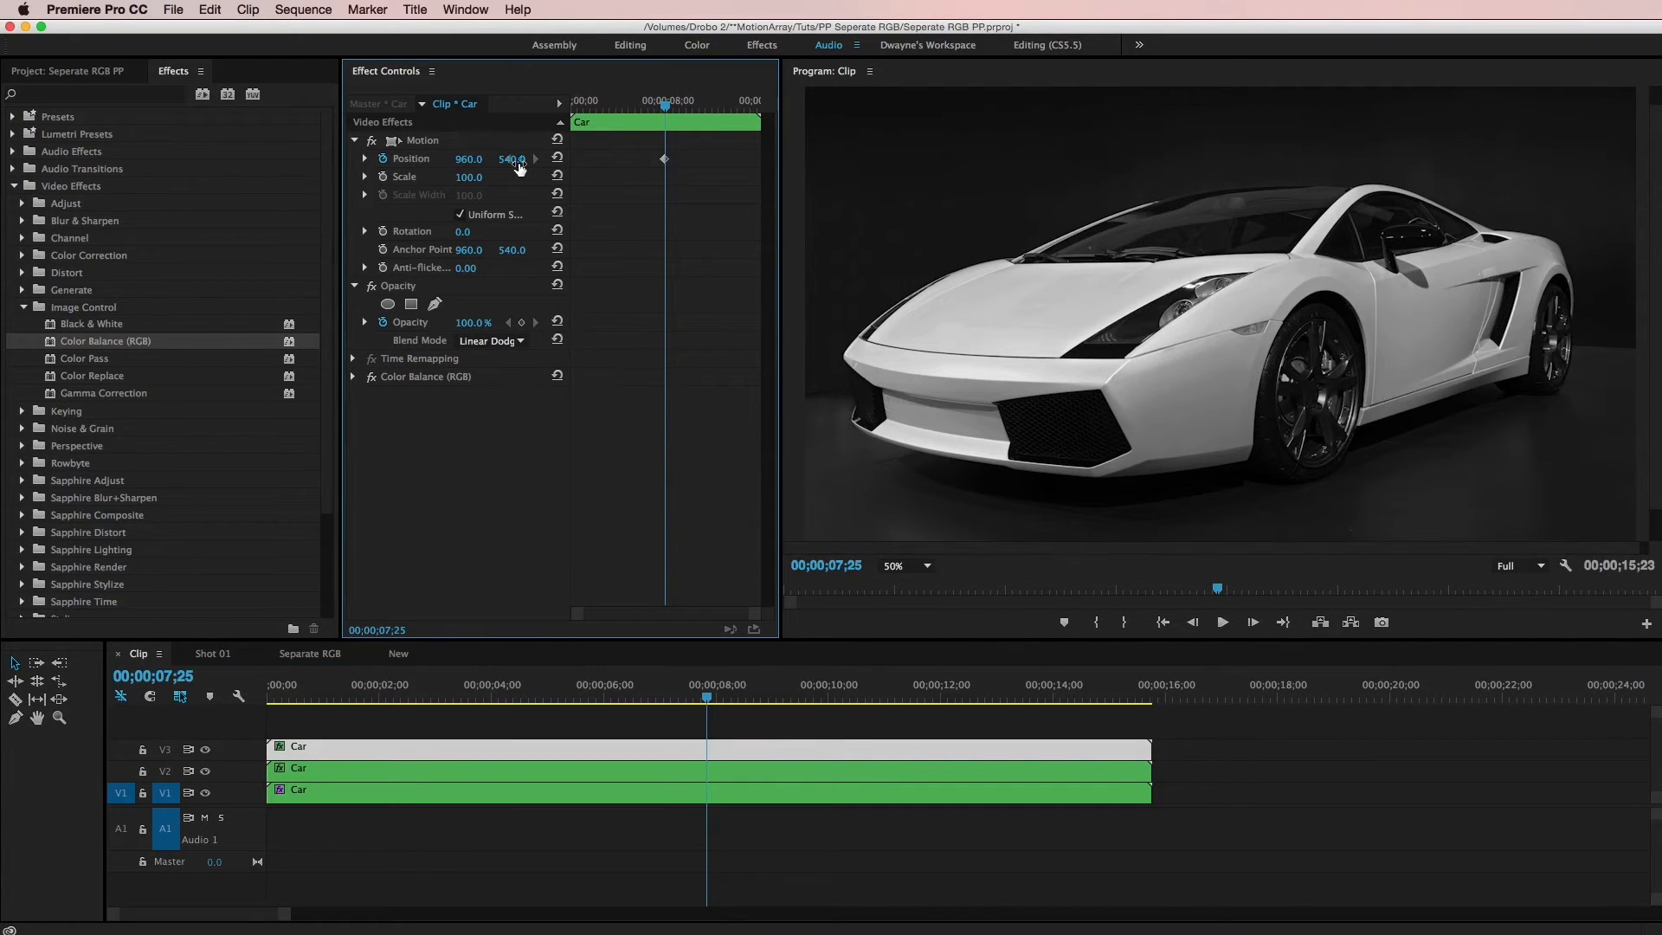
{"action": "left_click_drag", "start_coordinate": [663, 161], "coordinate": [652, 161]}
{"action": "left_click_drag", "start_coordinate": [506, 161], "coordinate": [472, 159]}
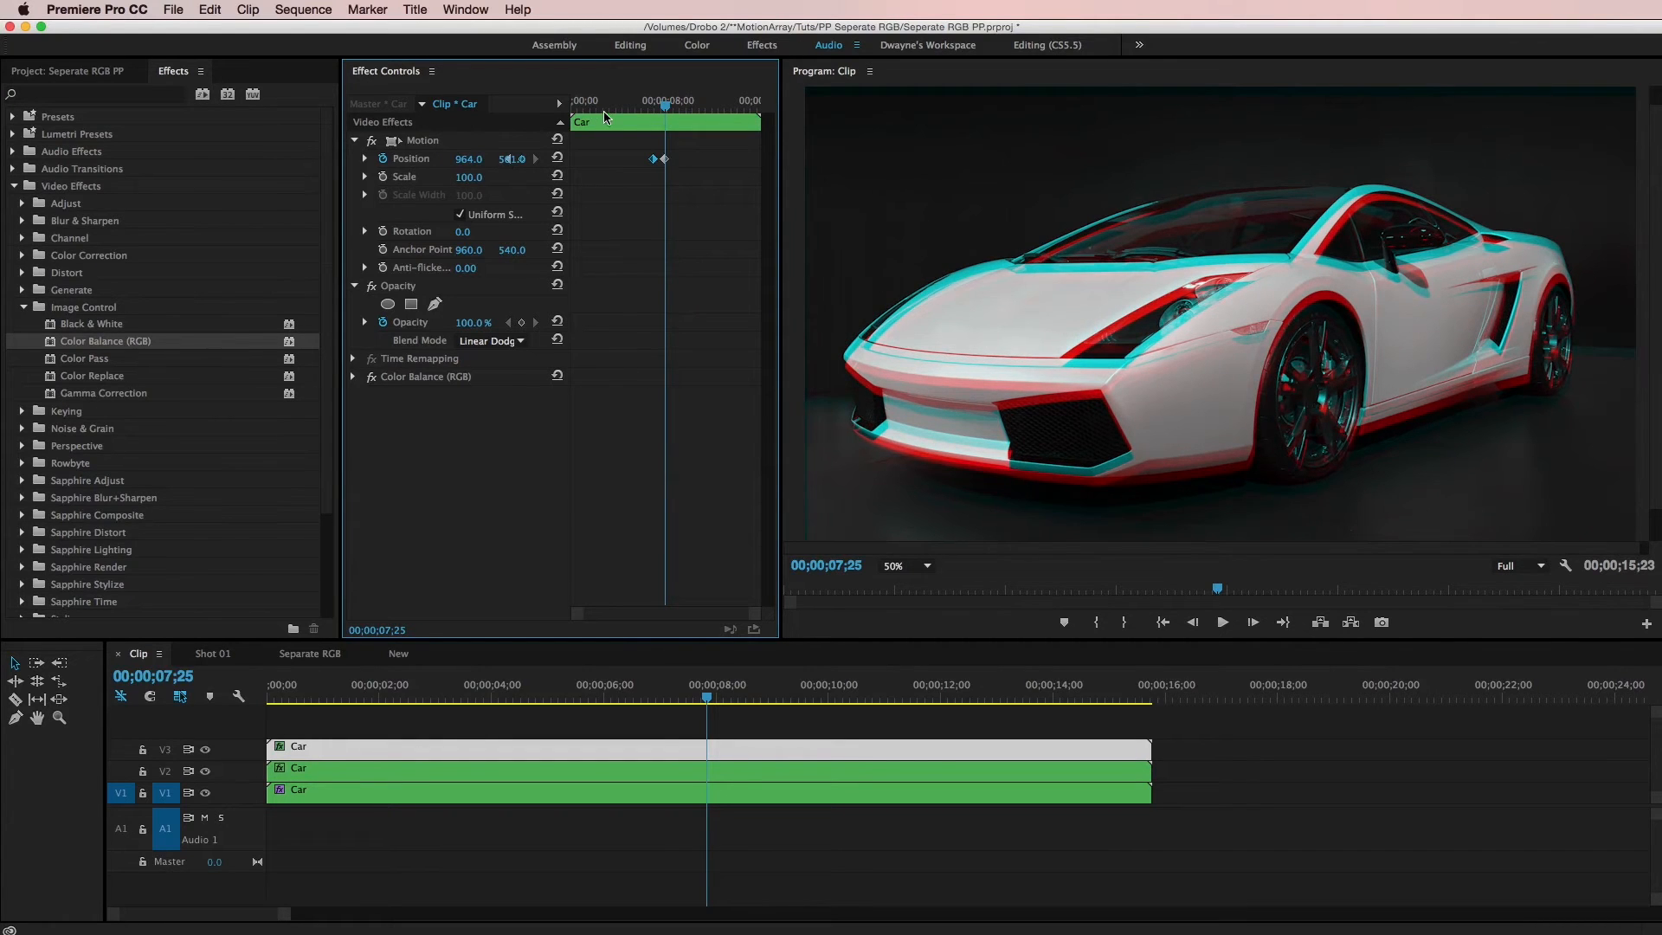
Step back several frames and key a lower Position X of about 949 on the V3 clip to jitter the red channel
{"action": "key", "text": "Left"}
{"action": "key", "text": "Left"}
{"action": "key", "text": "Left"}
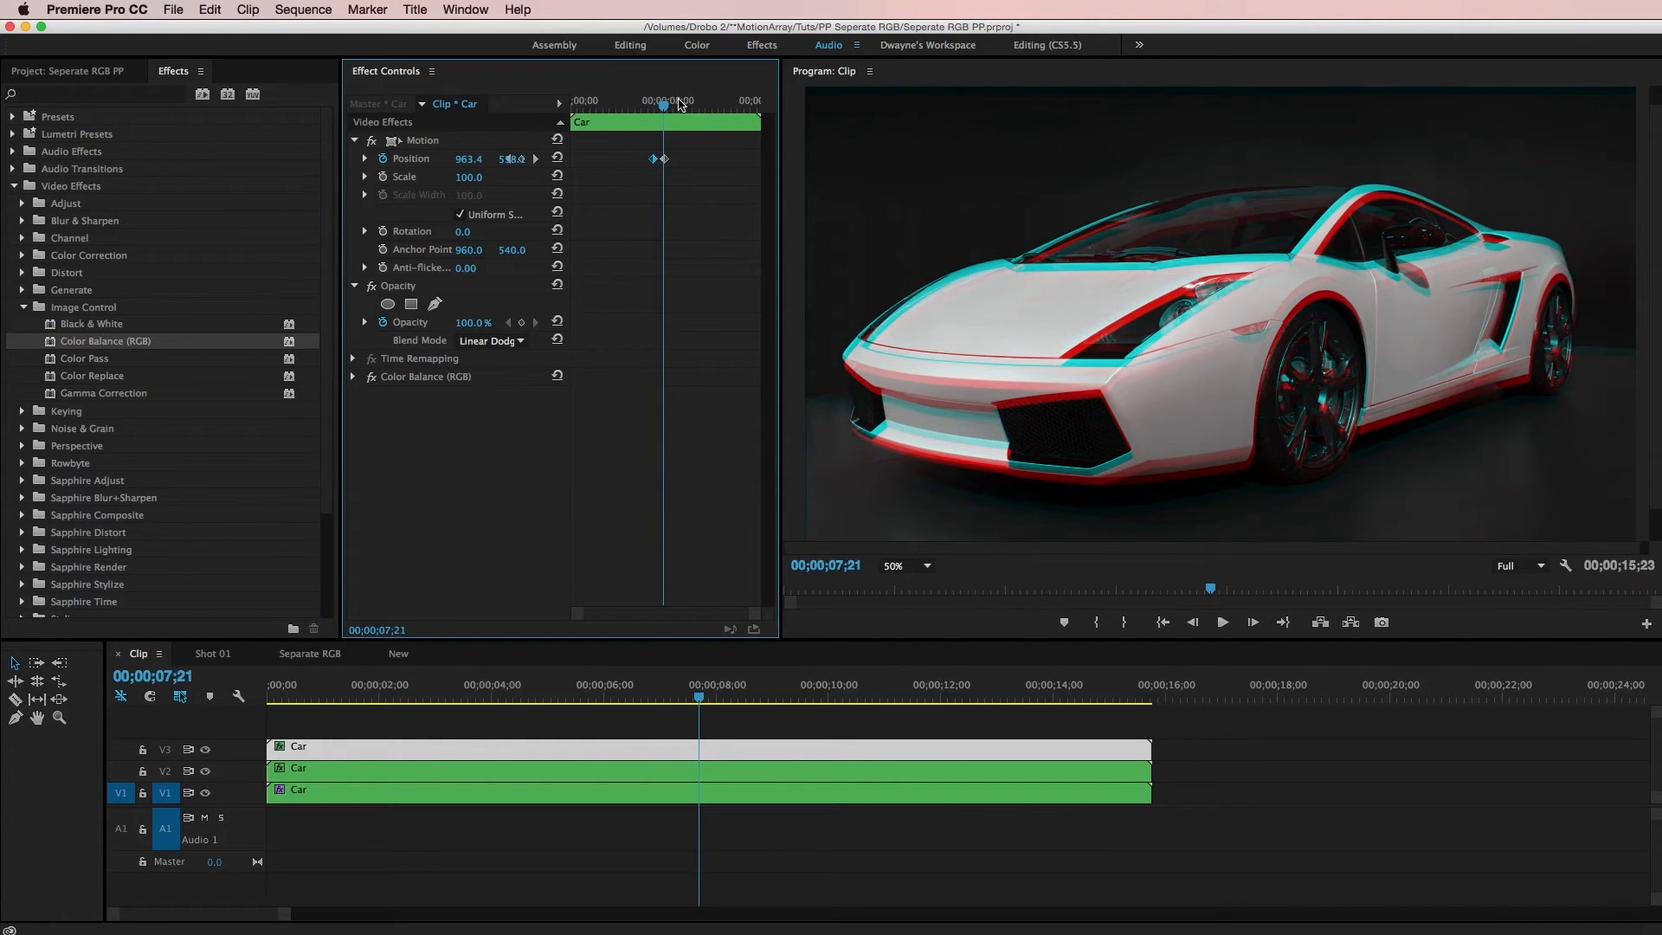
{"action": "left_click_drag", "start_coordinate": [511, 161], "coordinate": [462, 160]}
{"action": "key", "text": "Left"}
{"action": "key", "text": "Left"}
{"action": "key", "text": "Left"}
{"action": "key", "text": "Left"}
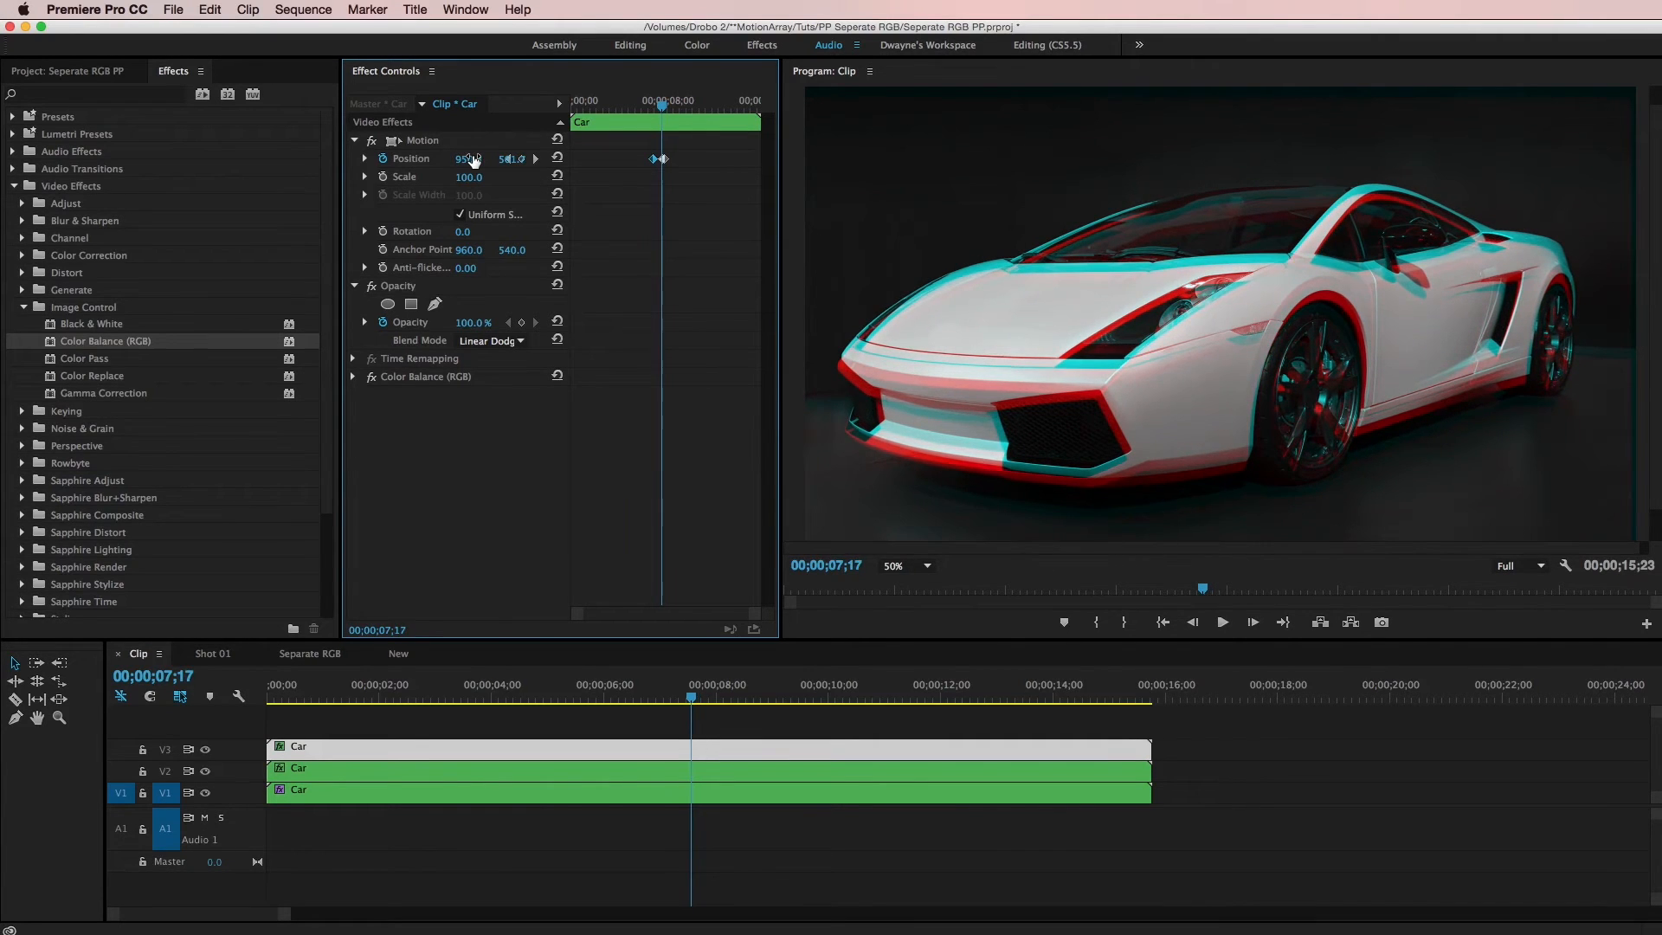
{"action": "key", "text": "Left"}
{"action": "key", "text": "Left"}
{"action": "key", "text": "Left"}
{"action": "key", "text": "Left"}
{"action": "key", "text": "Left"}
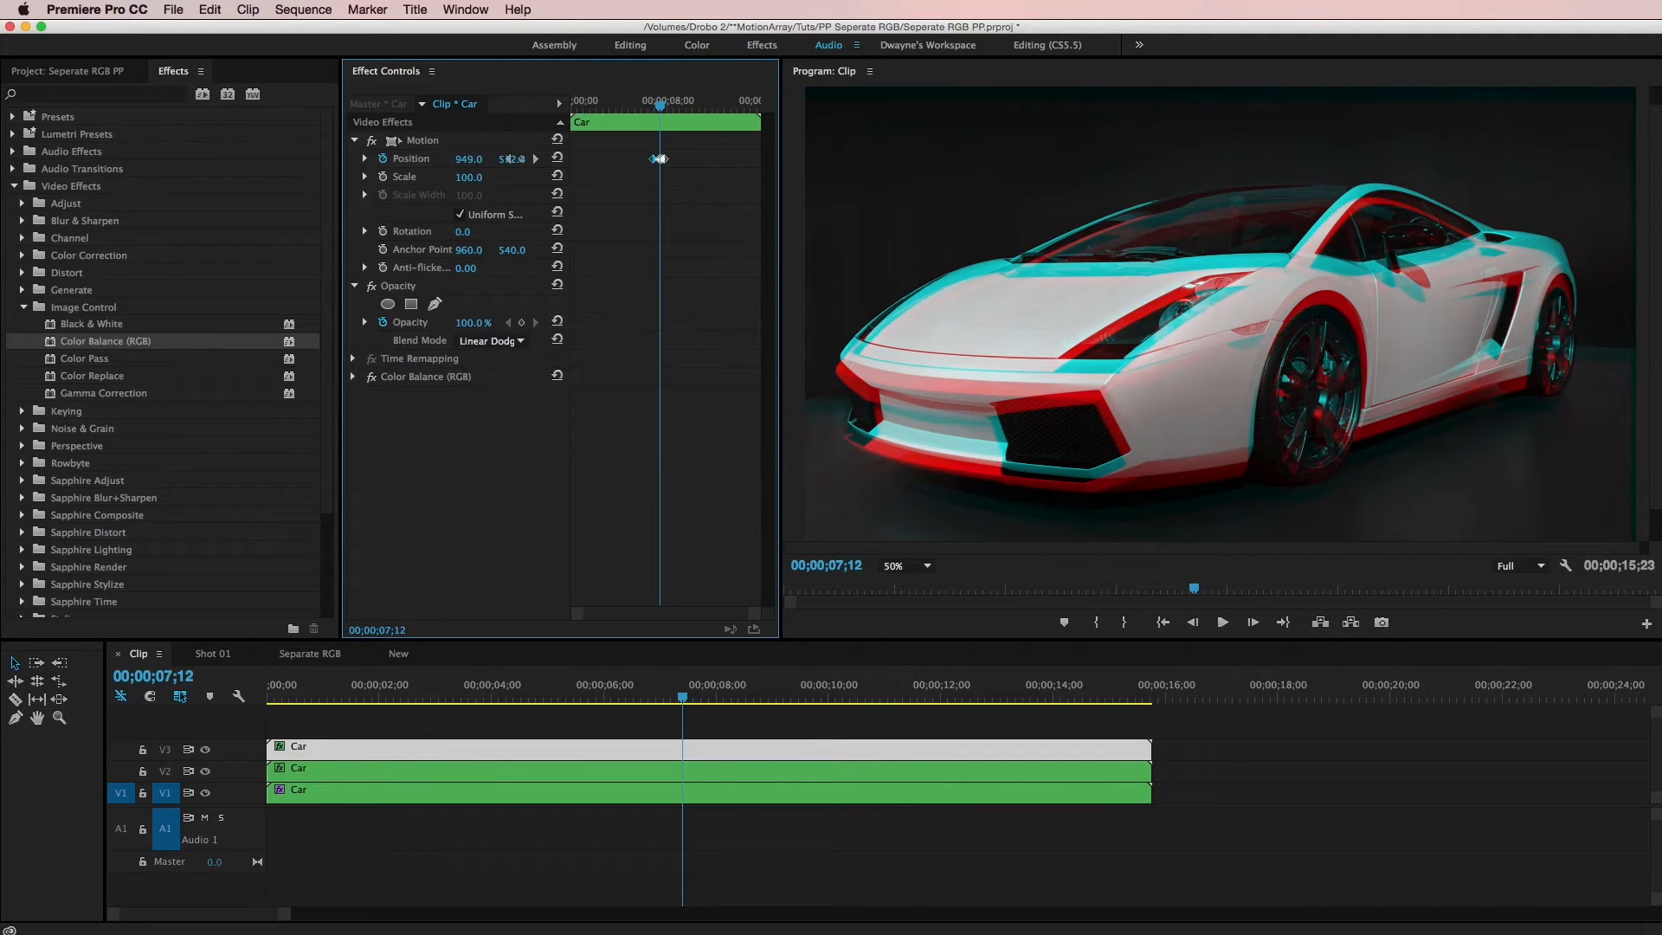
Add more jittering Position X keyframes to the V3 clip, returning X to 960 around 00;00;08;11
{"action": "left_click_drag", "start_coordinate": [597, 616], "coordinate": [630, 614]}
{"action": "left_click_drag", "start_coordinate": [637, 159], "coordinate": [660, 104]}
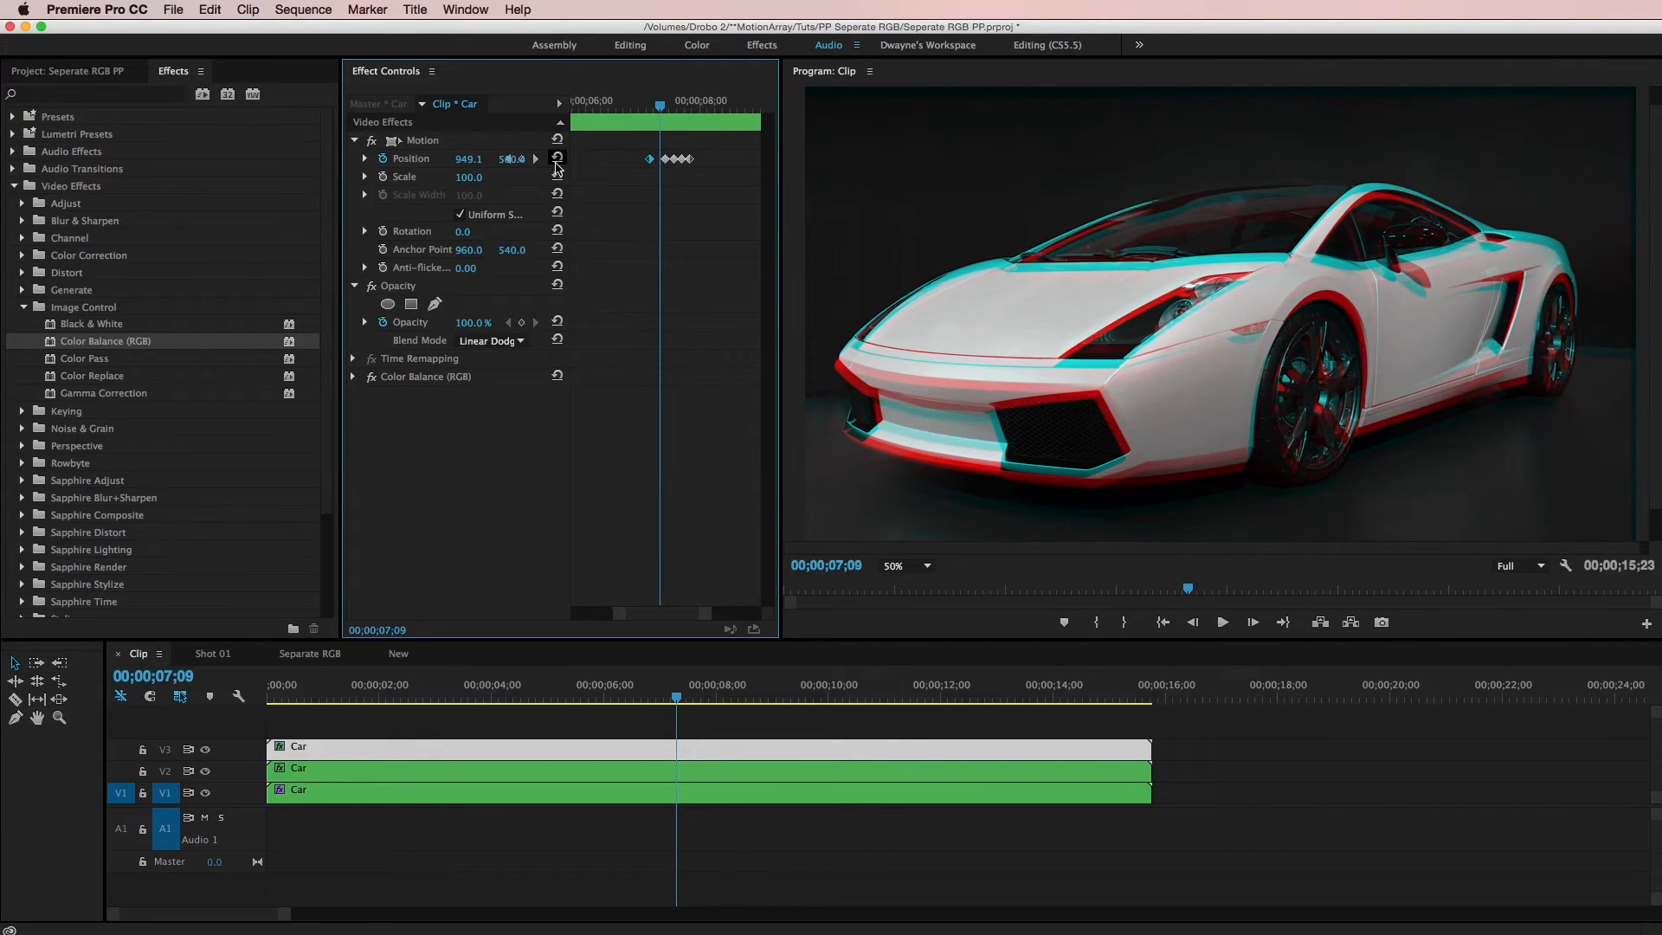
{"action": "mouse_move", "coordinate": [470, 161]}
{"action": "left_mouse_down"}
{"action": "mouse_move", "coordinate": [515, 159]}
{"action": "mouse_move", "coordinate": [478, 163]}
{"action": "left_mouse_up"}
{"action": "left_click", "coordinate": [647, 106]}
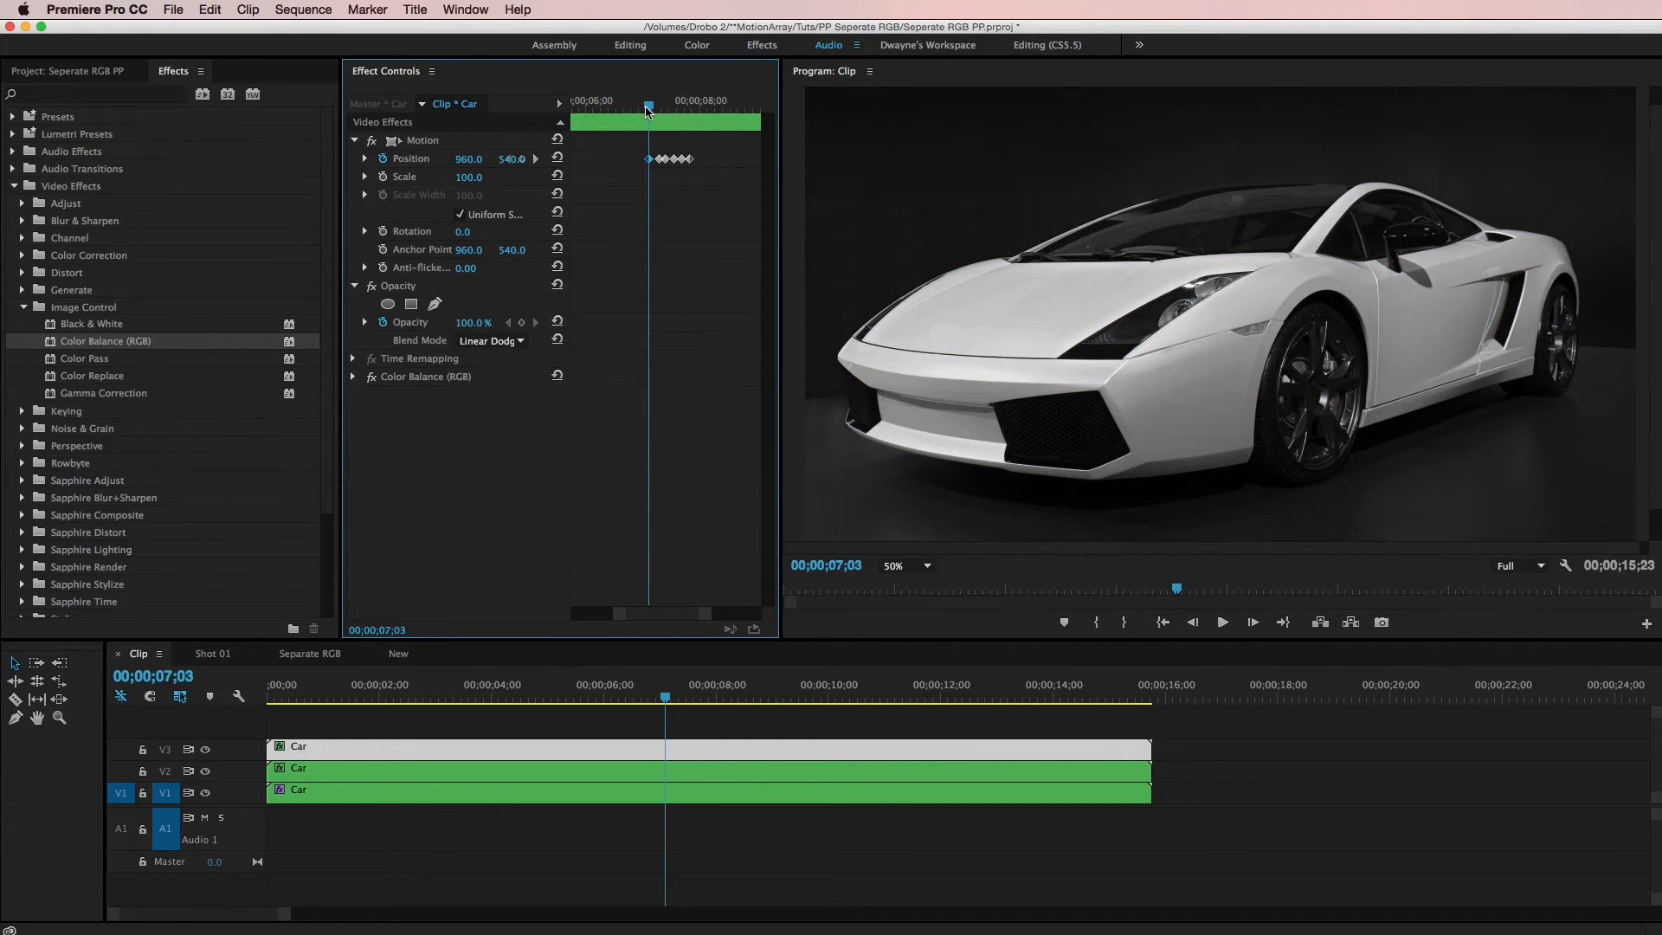
{"action": "left_click_drag", "start_coordinate": [649, 106], "coordinate": [721, 106]}
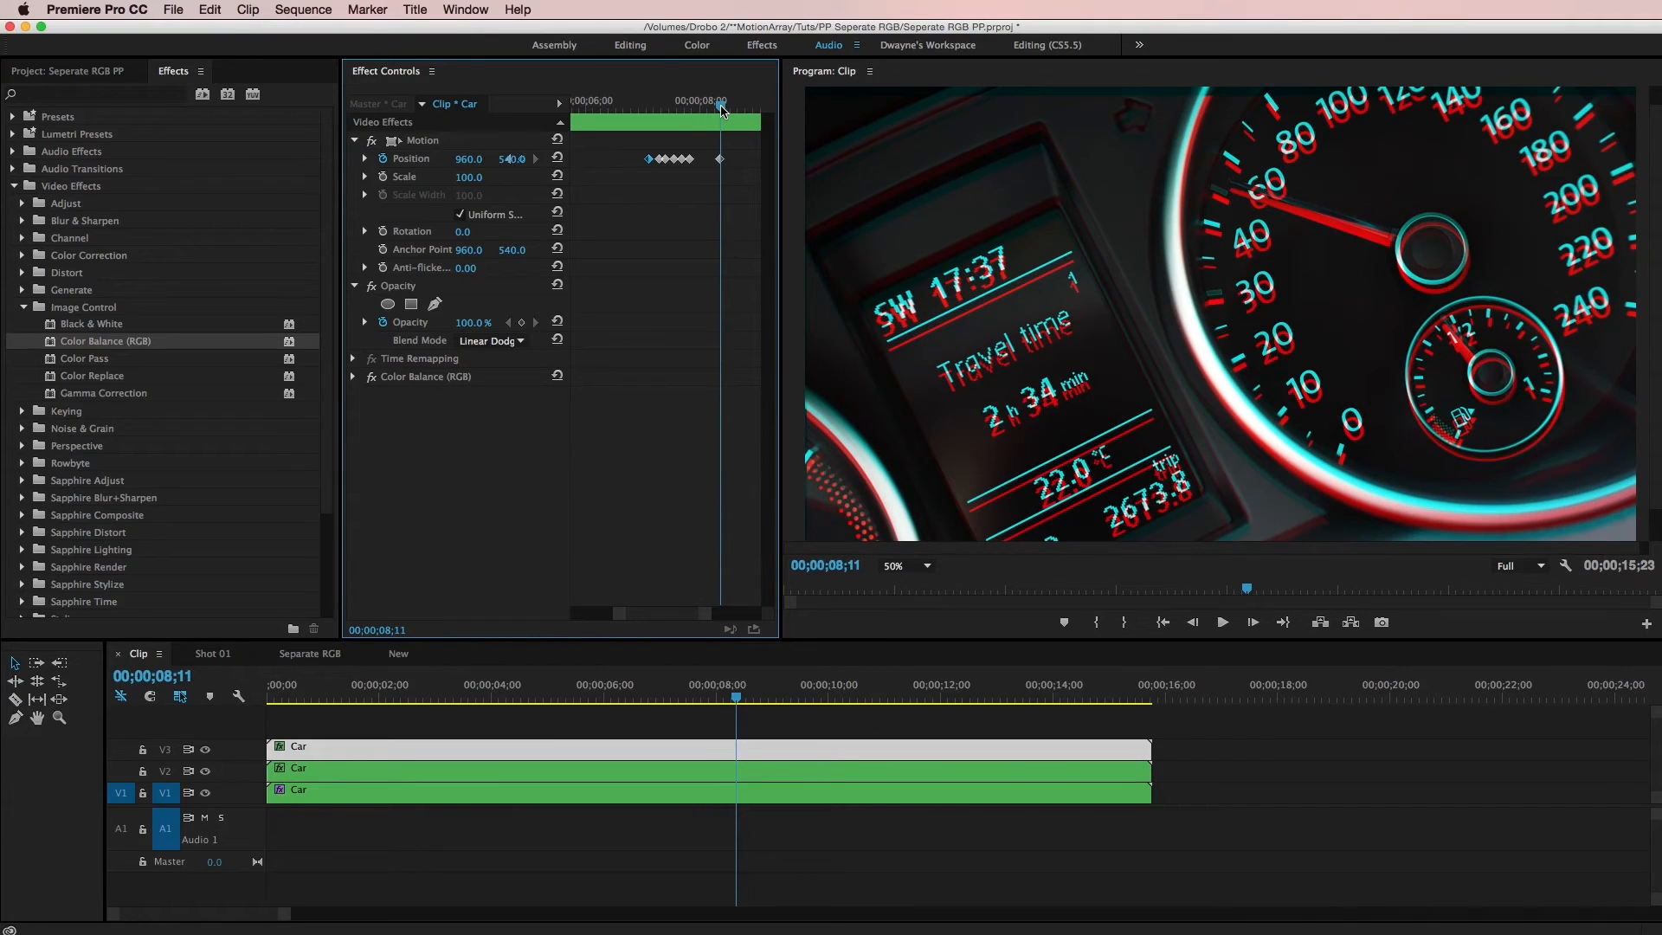
{"action": "left_click", "coordinate": [516, 159]}
{"action": "left_click_drag", "start_coordinate": [724, 107], "coordinate": [710, 107]}
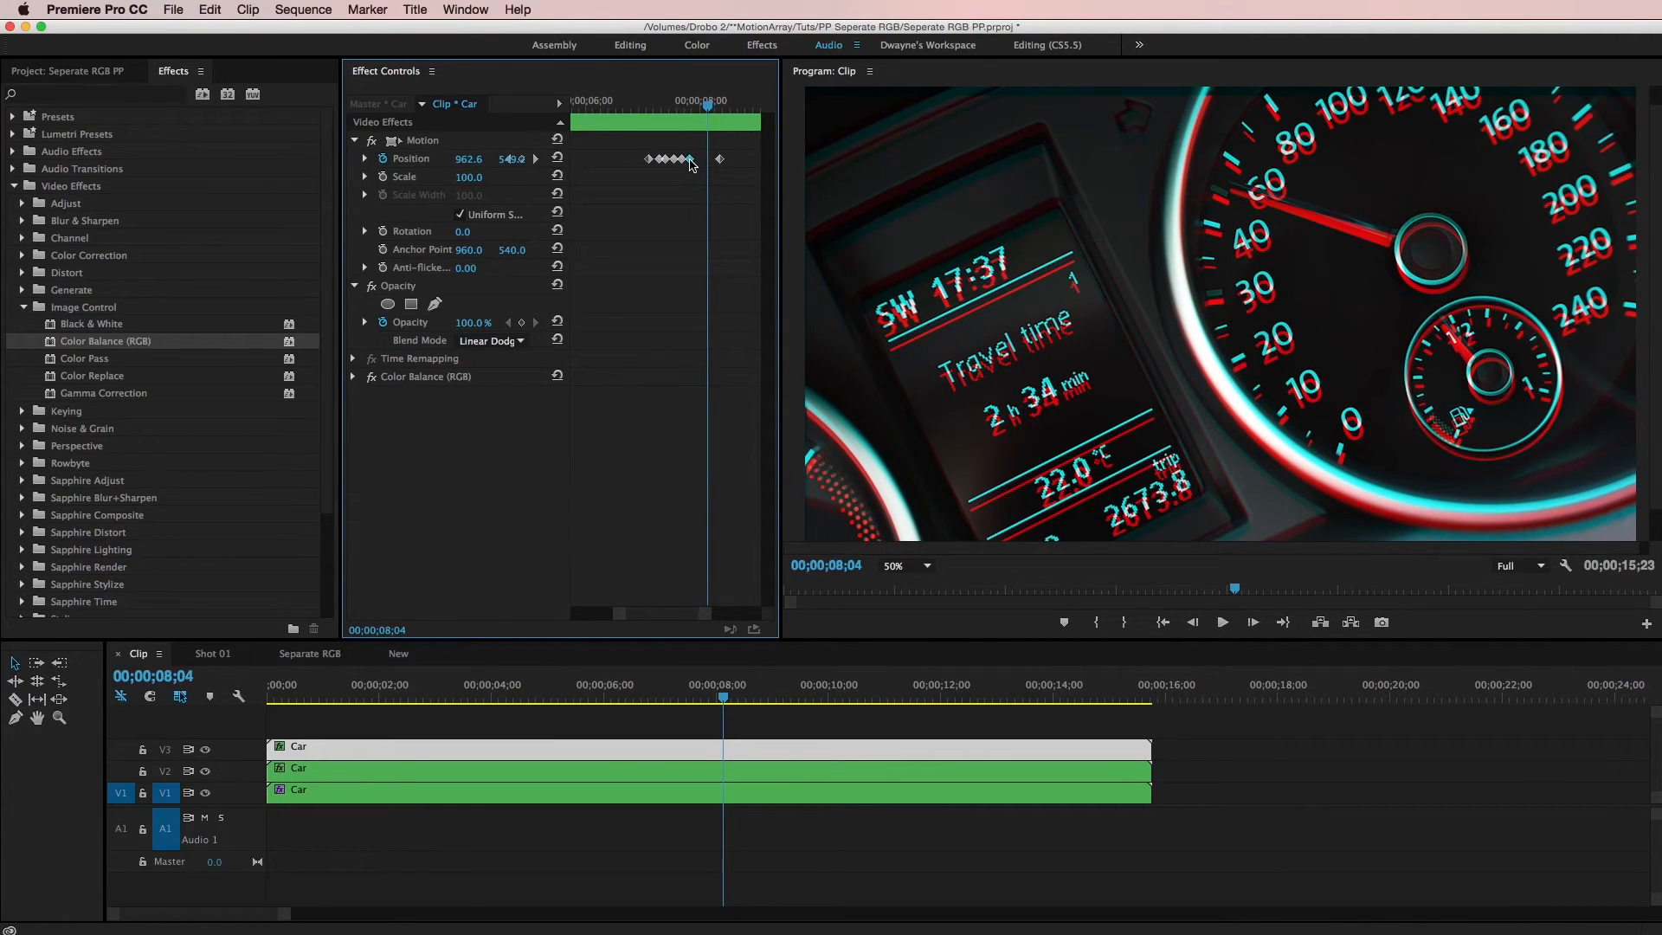
{"action": "left_click", "coordinate": [697, 105]}
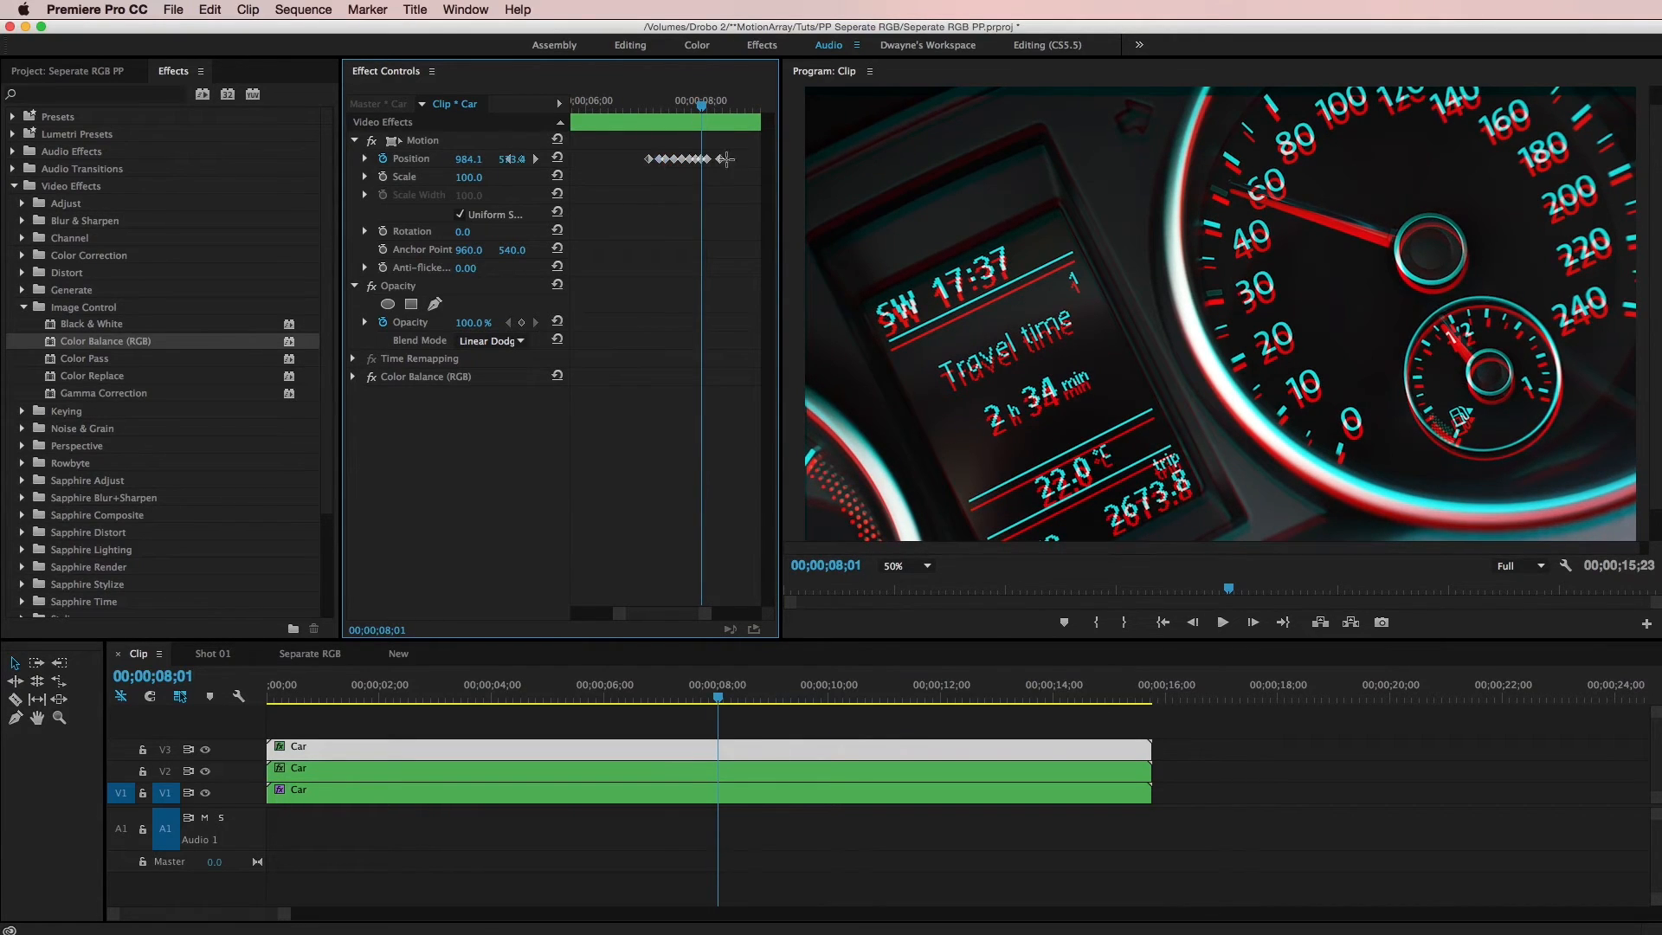
Select the V3 clip's Position keyframes, set their temporal interpolation to Ease In, and preview the playback
{"action": "left_click_drag", "start_coordinate": [703, 102], "coordinate": [658, 119]}
{"action": "right_click", "coordinate": [659, 161]}
{"action": "mouse_move", "coordinate": [704, 306]}
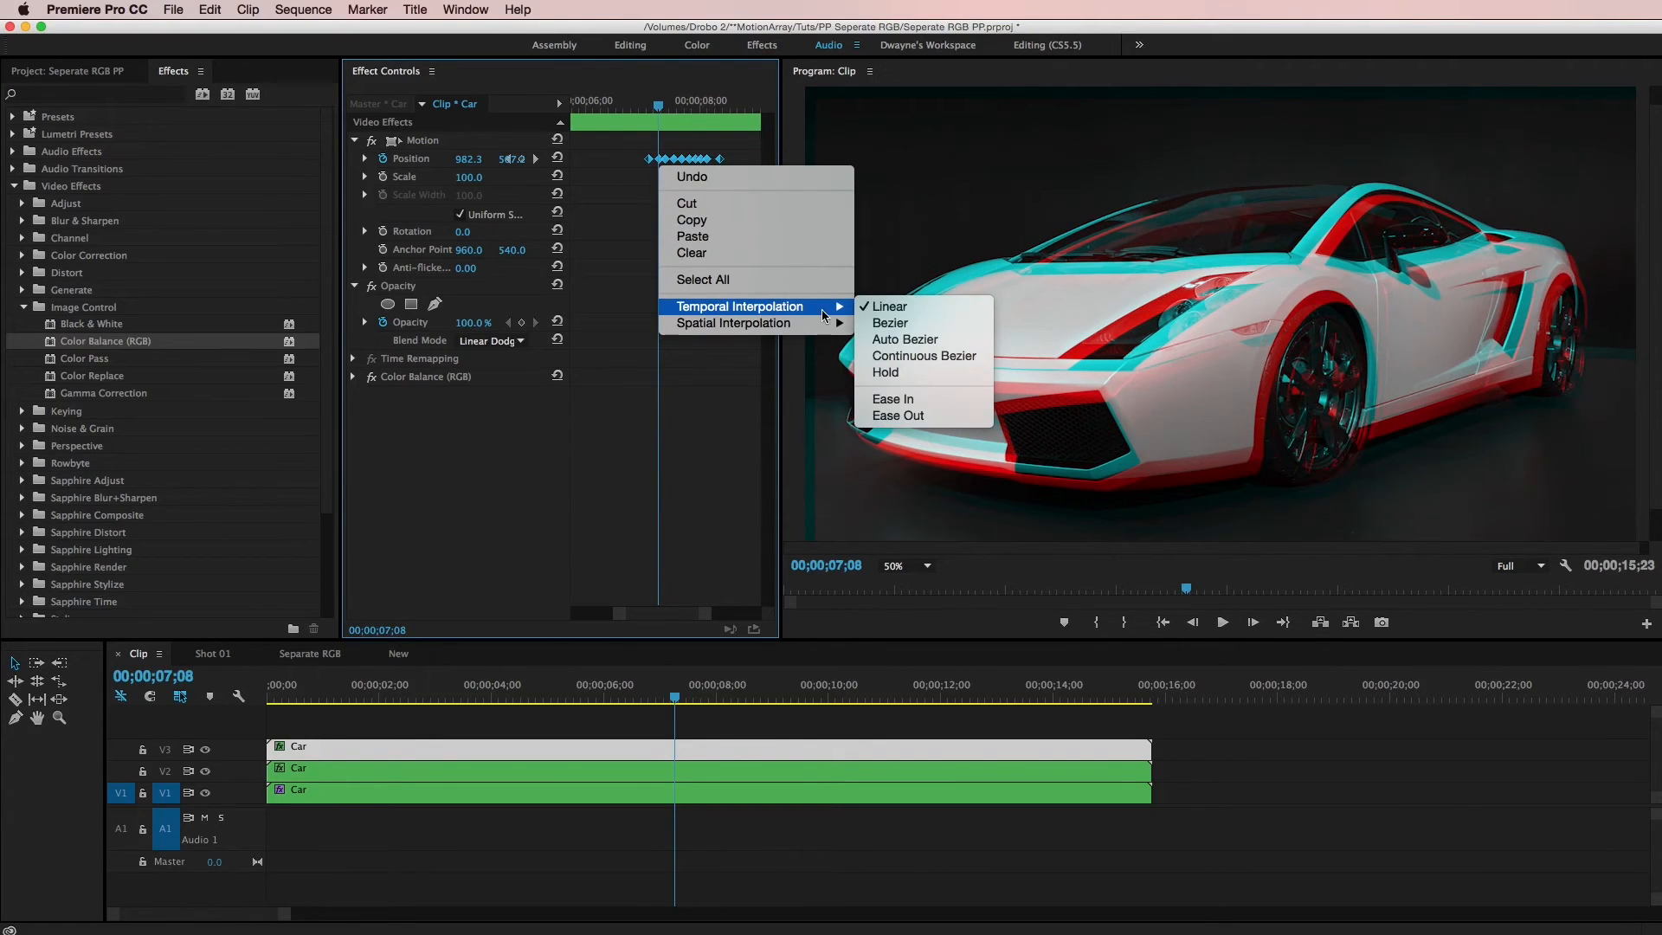
{"action": "left_click", "coordinate": [891, 400]}
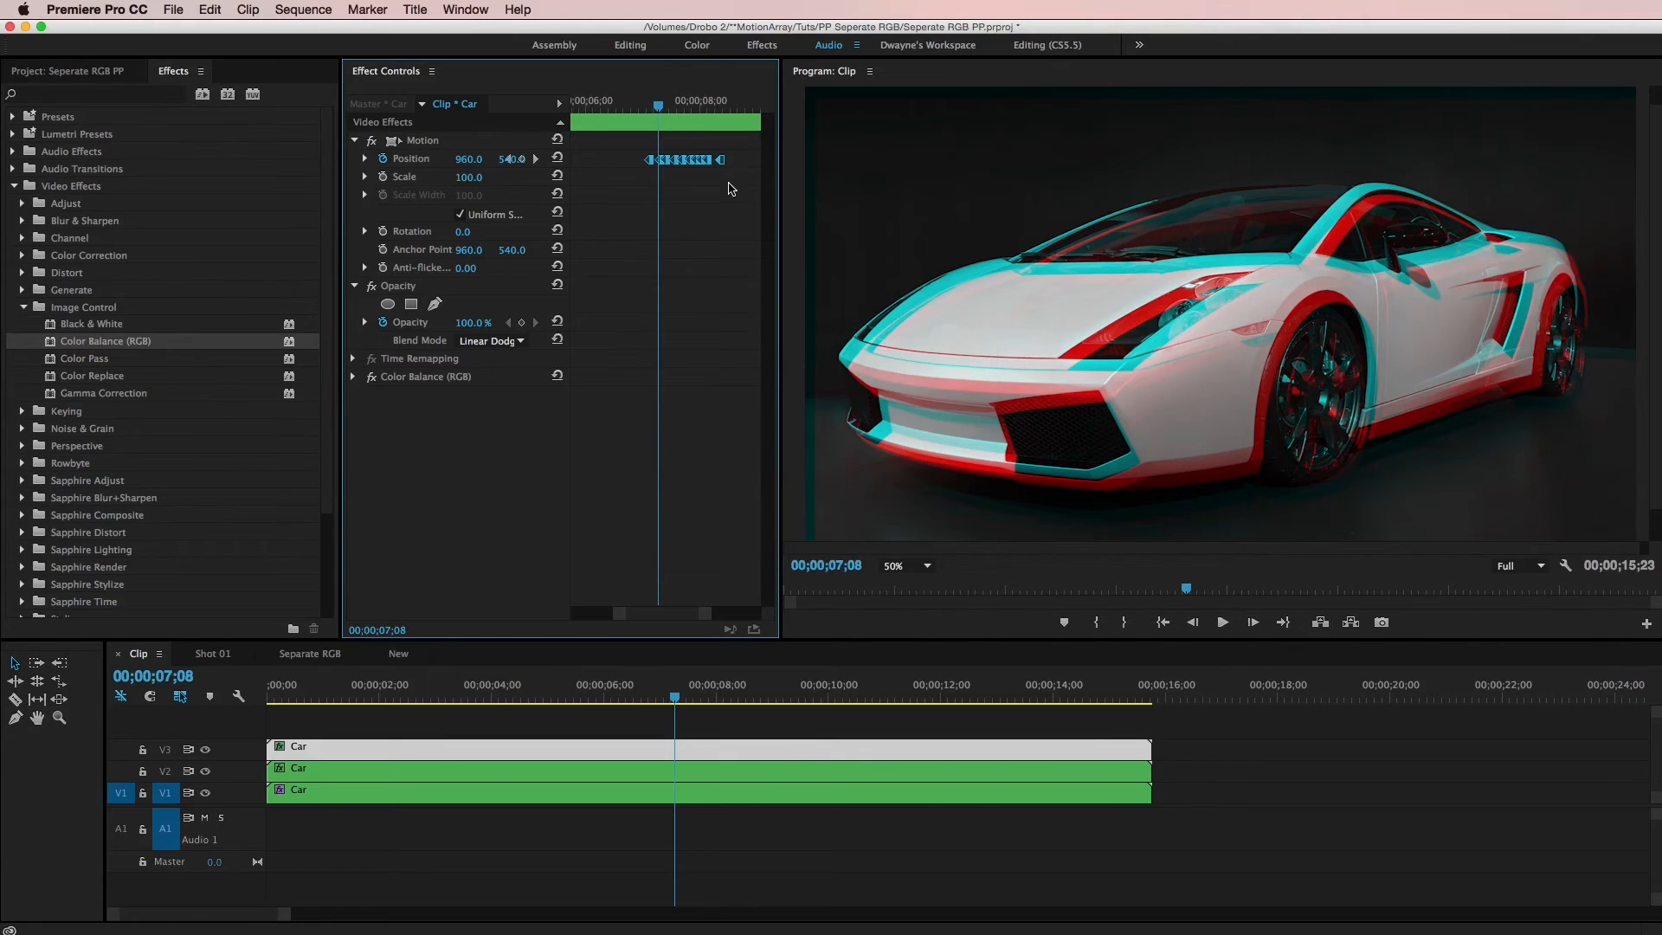
{"action": "key", "text": "space"}
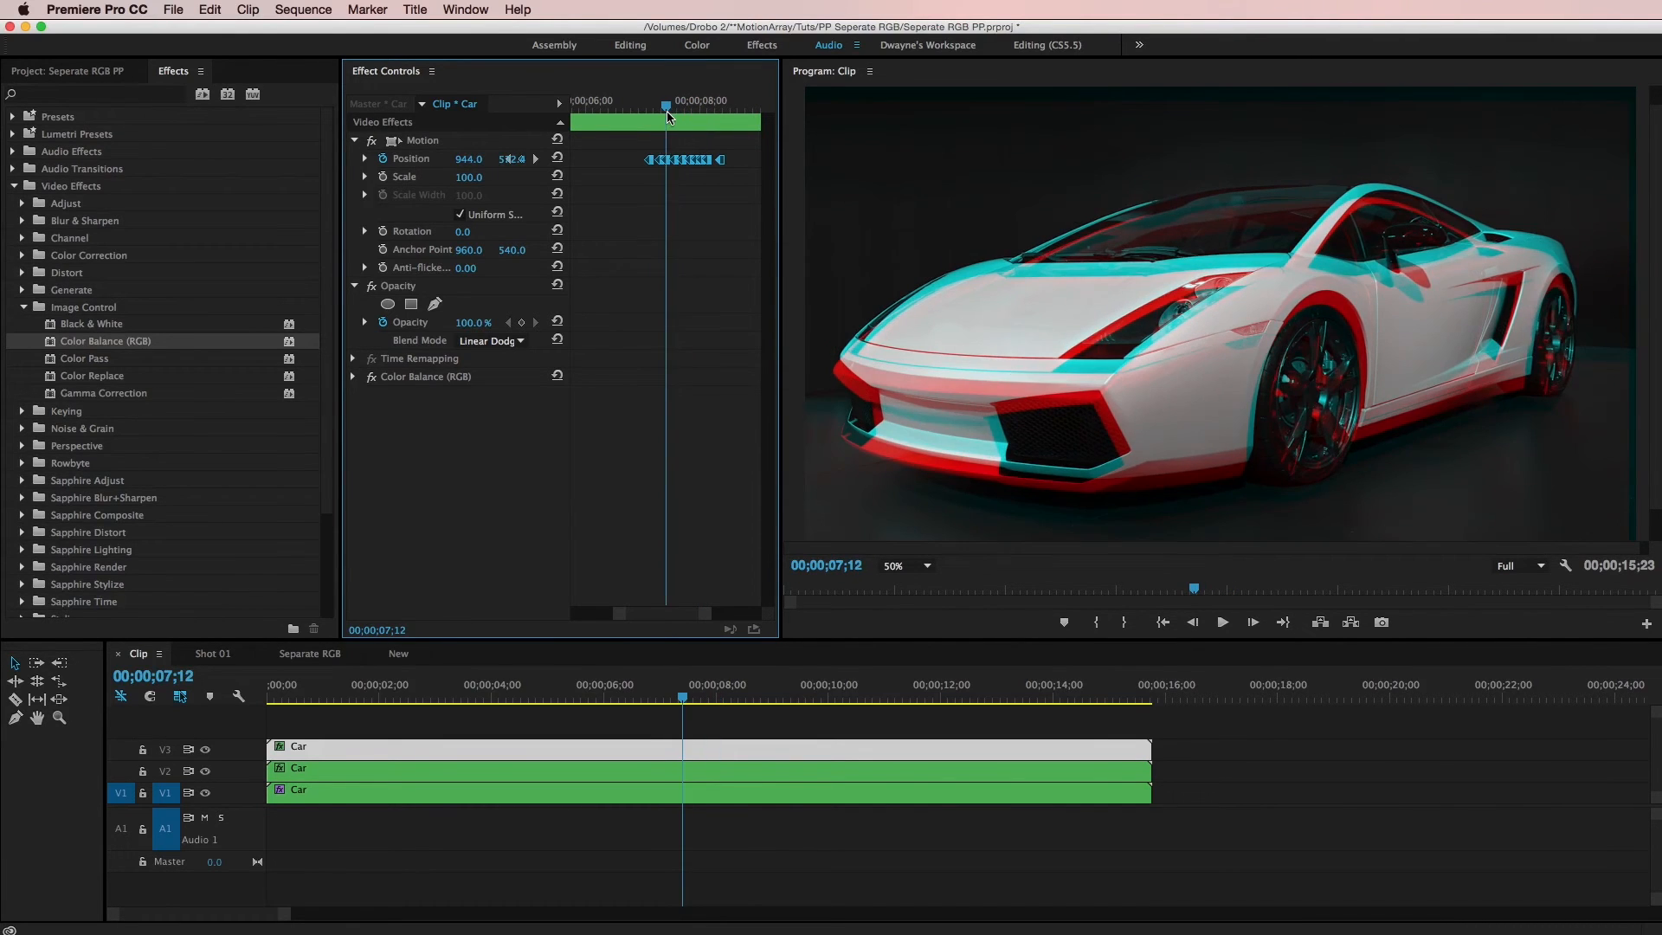
{"action": "key", "text": "space"}
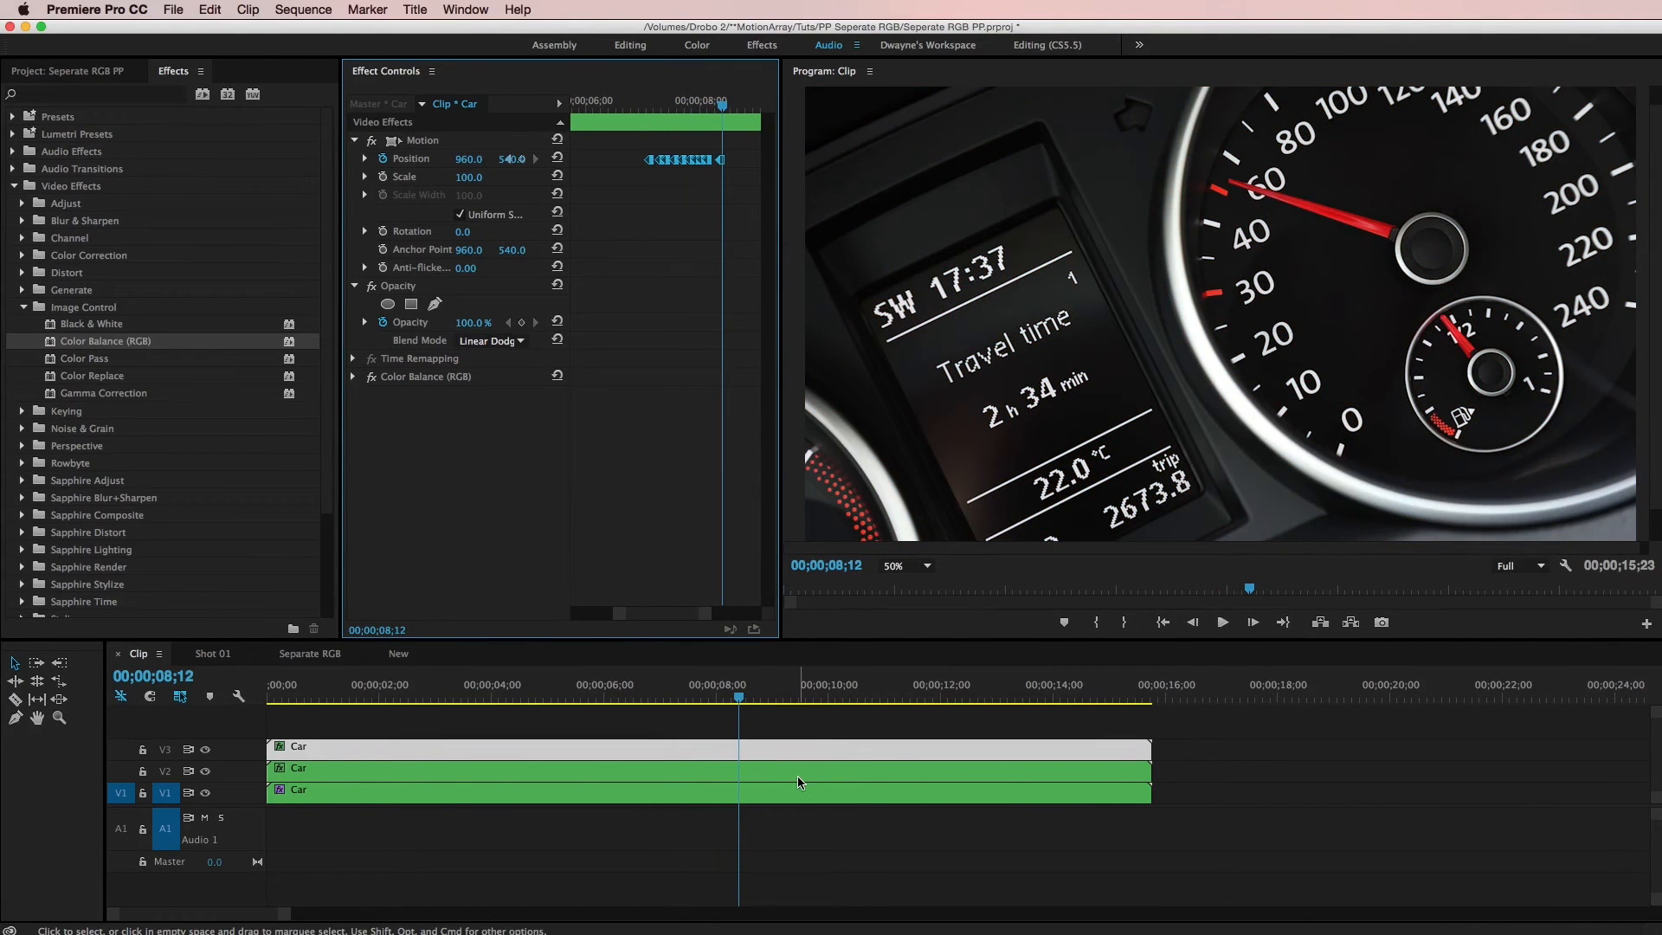
Select the V2 clip and open the temporal interpolation options for its Position keyframes
{"action": "left_click", "coordinate": [797, 777]}
{"action": "left_click", "coordinate": [792, 752]}
{"action": "left_click", "coordinate": [789, 768]}
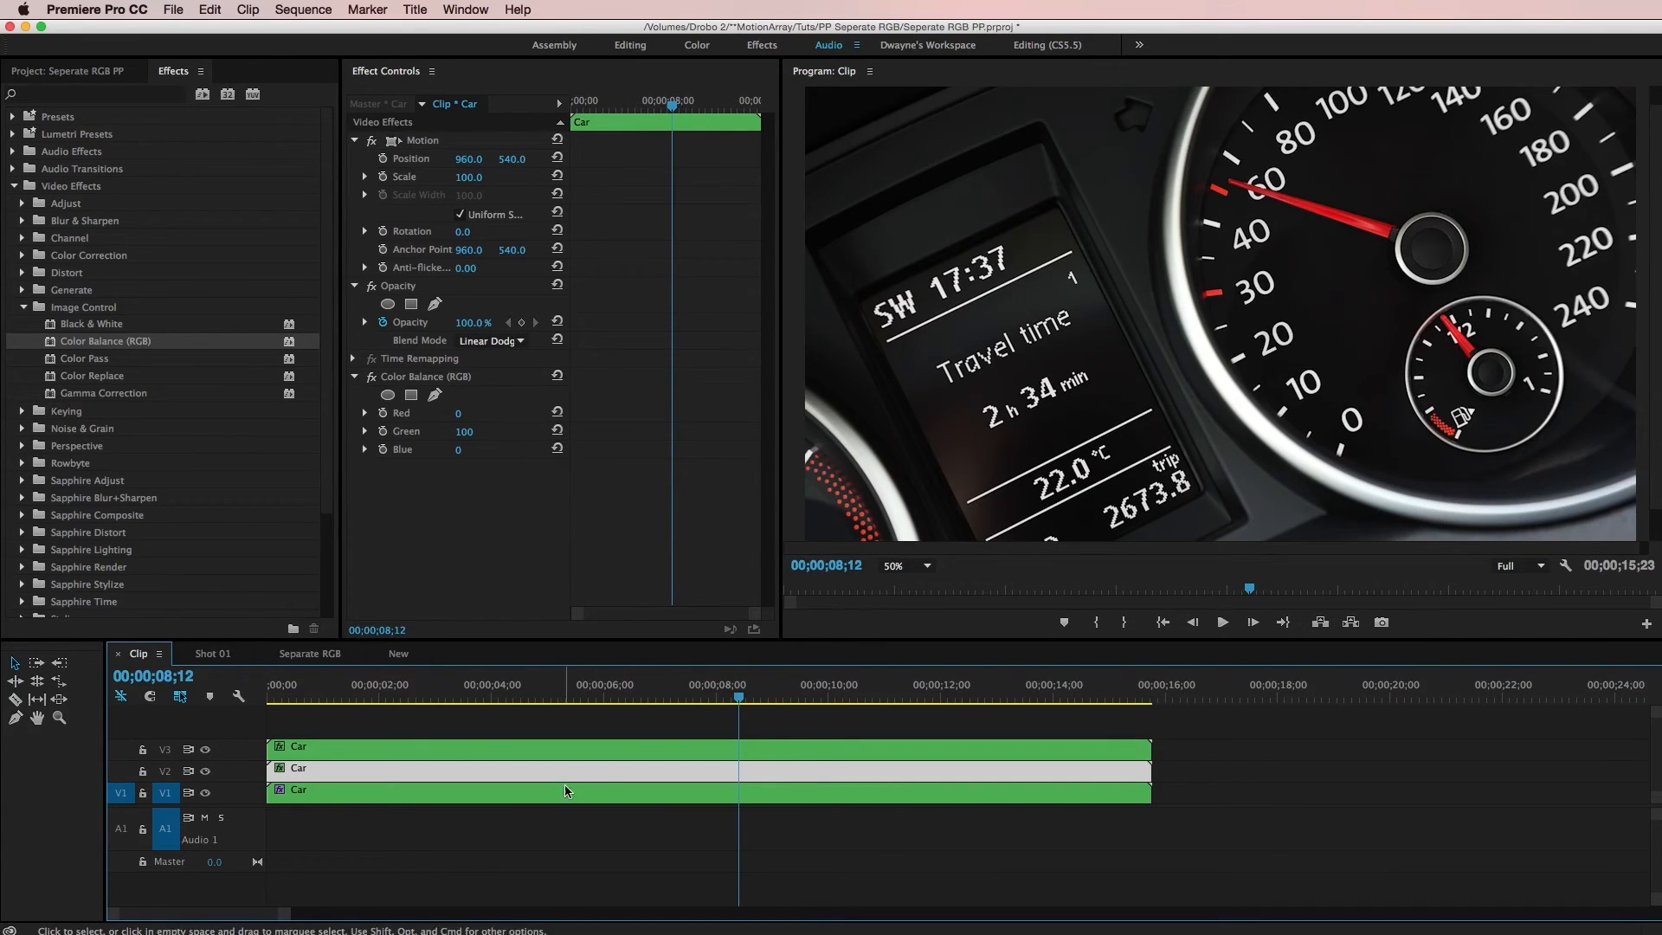
{"action": "left_click_drag", "start_coordinate": [739, 690], "coordinate": [728, 697]}
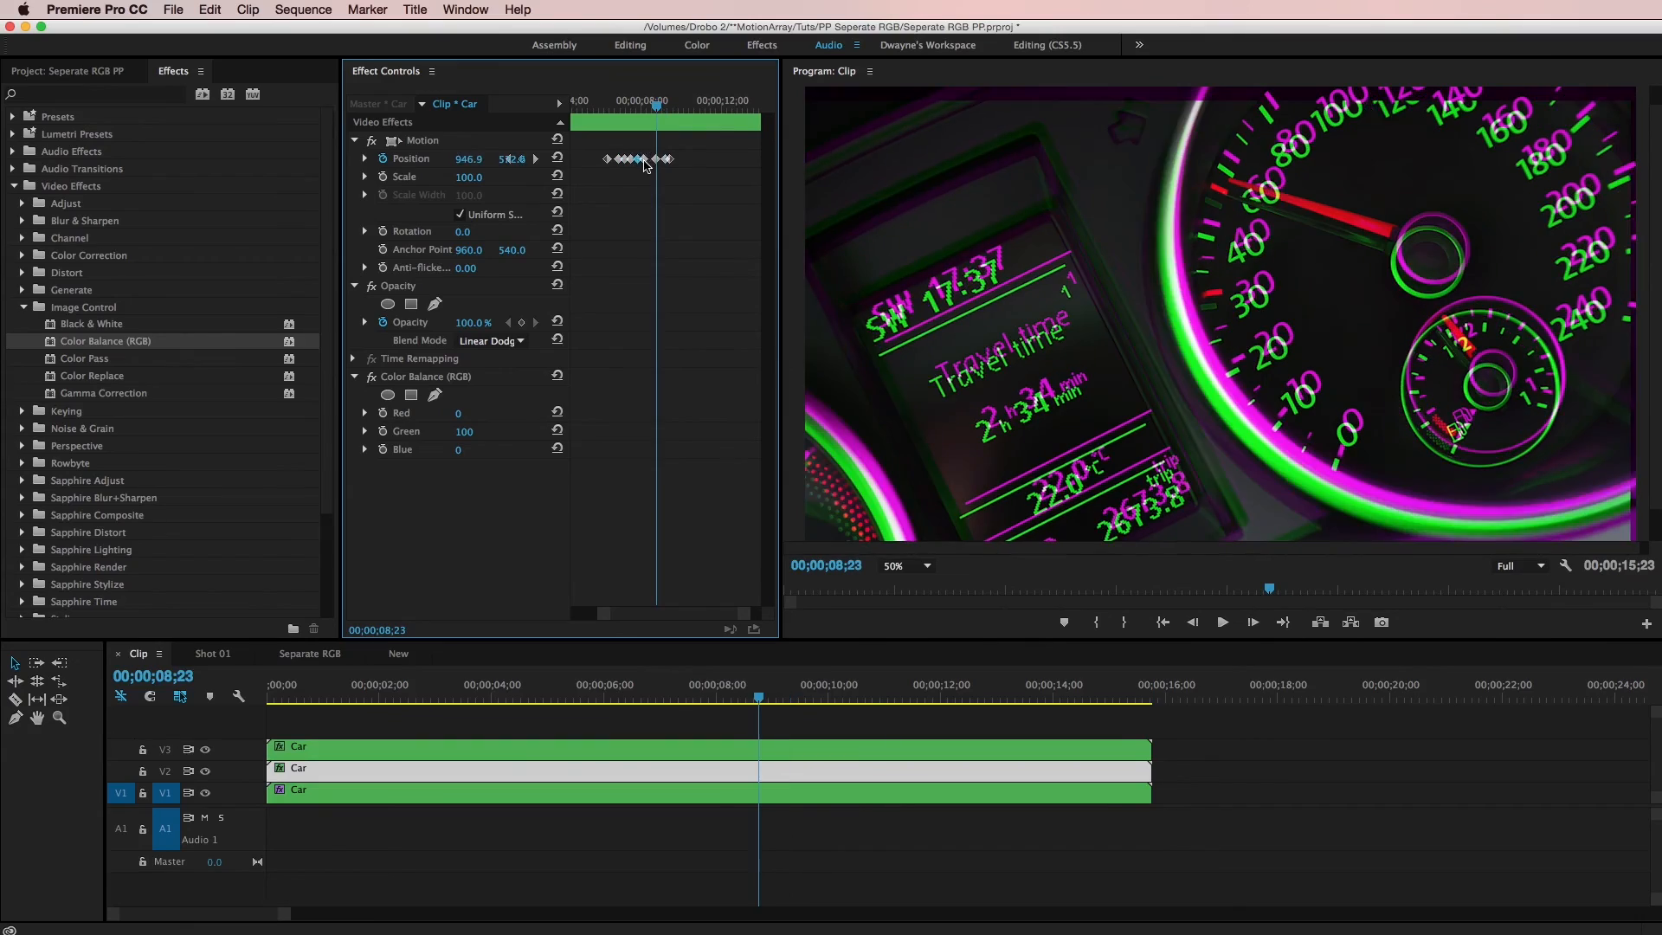
{"action": "right_click", "coordinate": [609, 164]}
{"action": "mouse_move", "coordinate": [692, 306]}
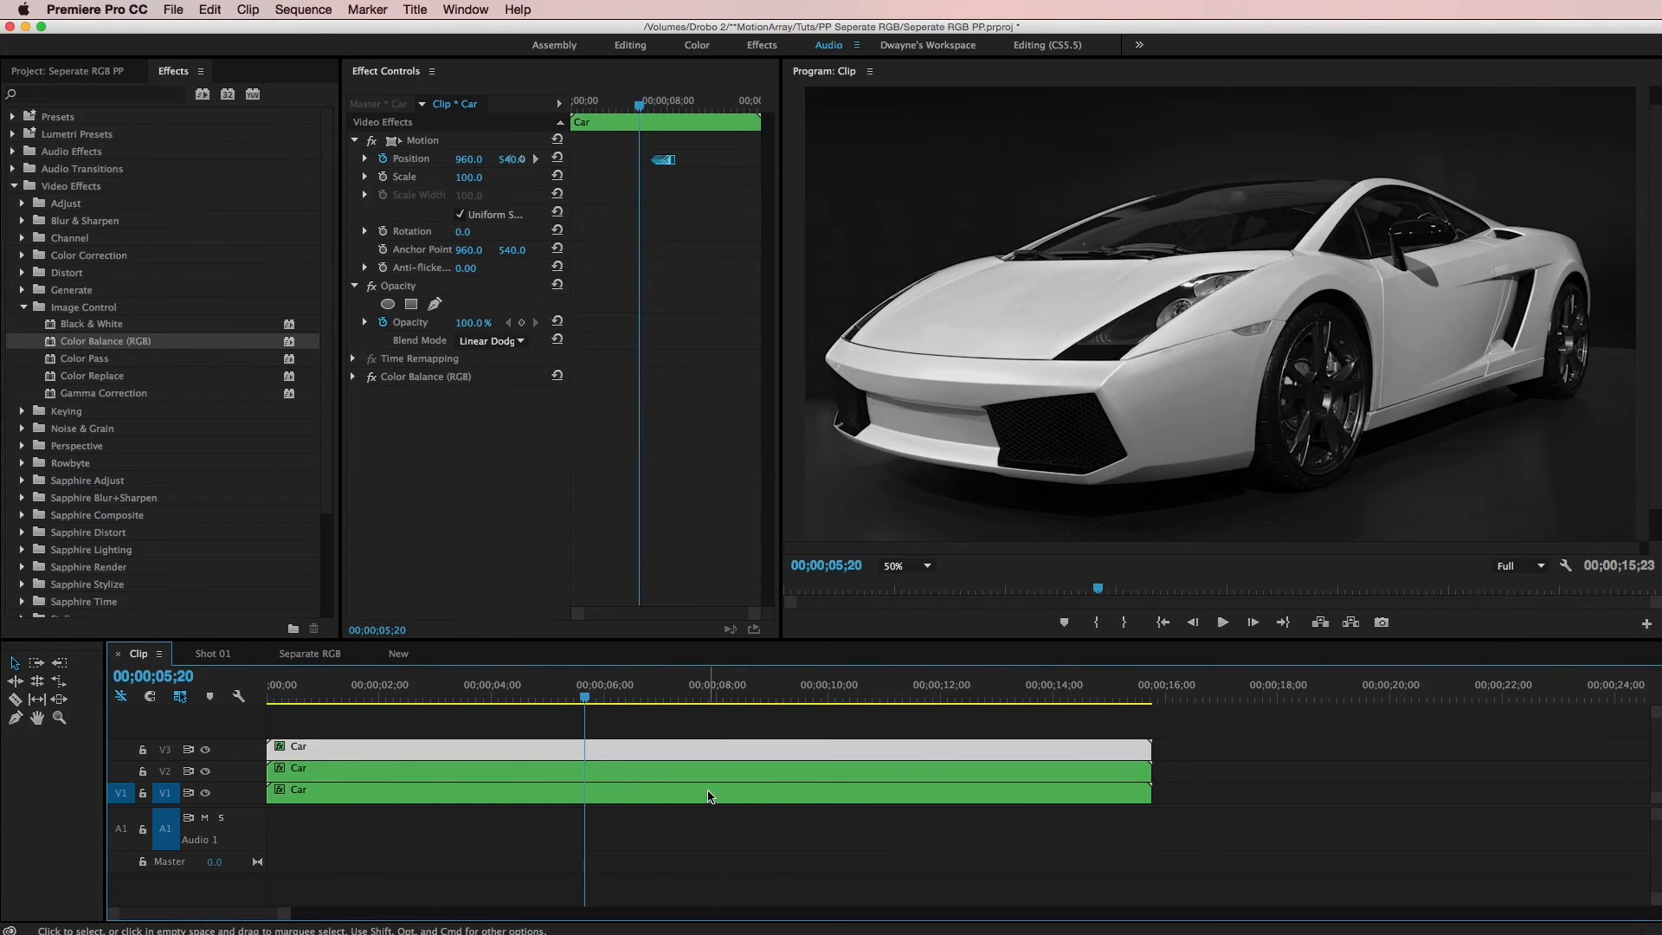
Select each stacked clip in turn and play back the sequence to review the animated RGB split glitch
{"action": "left_click", "coordinate": [708, 796]}
{"action": "left_click", "coordinate": [719, 773]}
{"action": "left_click", "coordinate": [723, 757]}
{"action": "left_click", "coordinate": [726, 772]}
{"action": "left_click", "coordinate": [731, 795]}
{"action": "left_click_drag", "start_coordinate": [628, 700], "coordinate": [609, 705]}
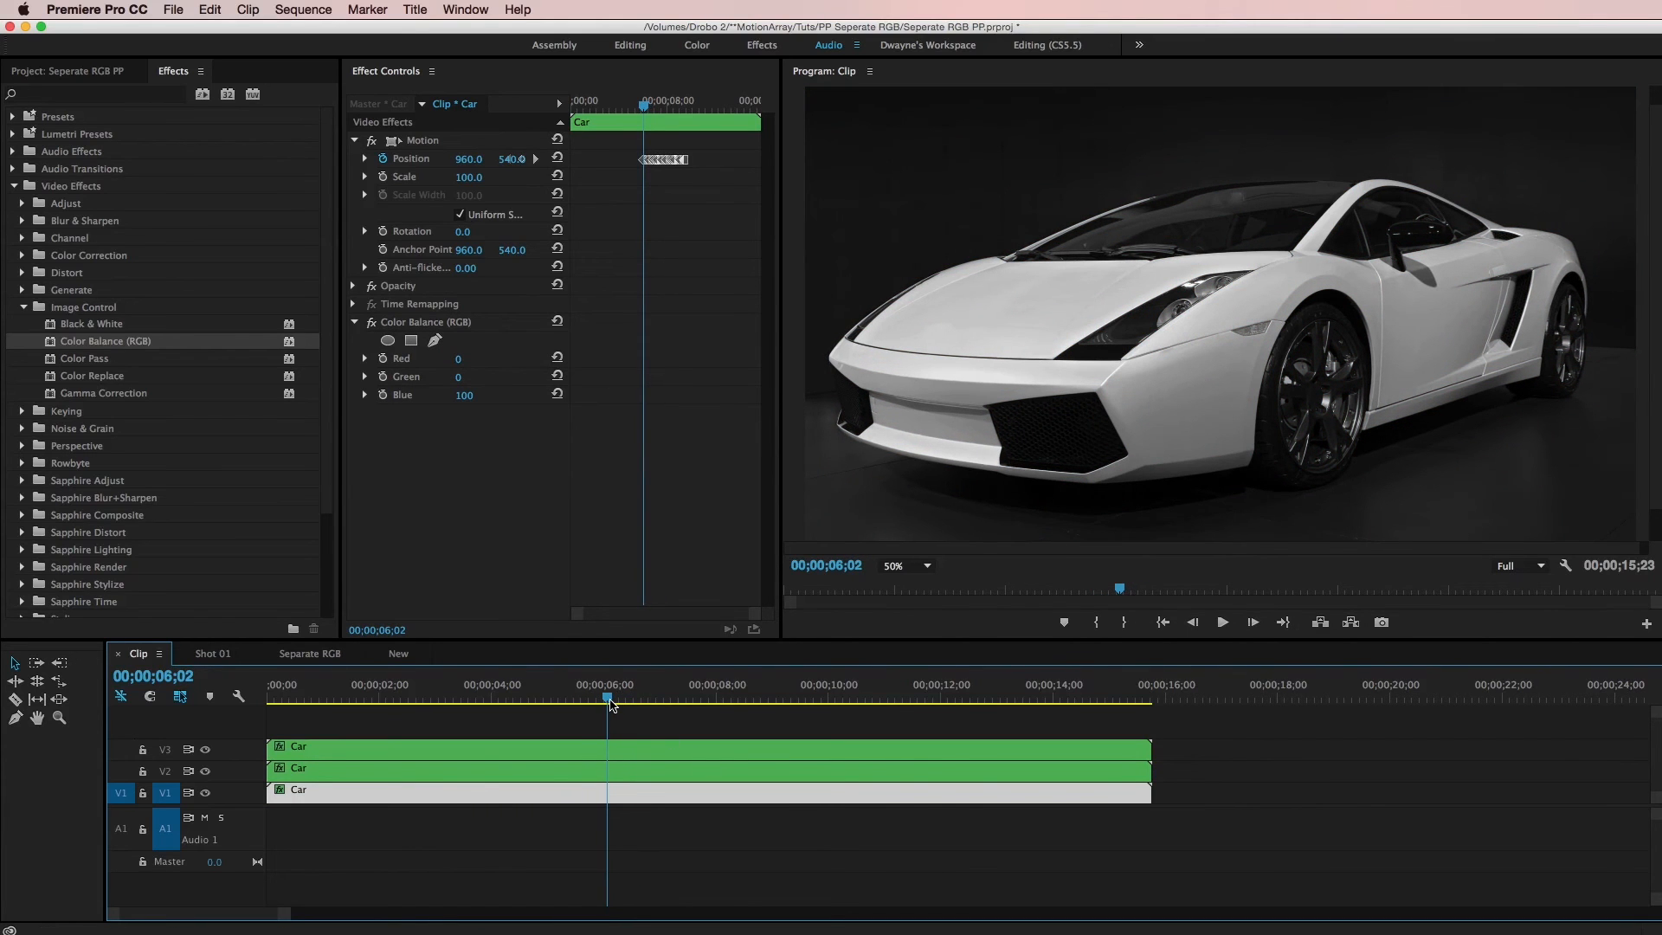
{"action": "key", "text": "space"}
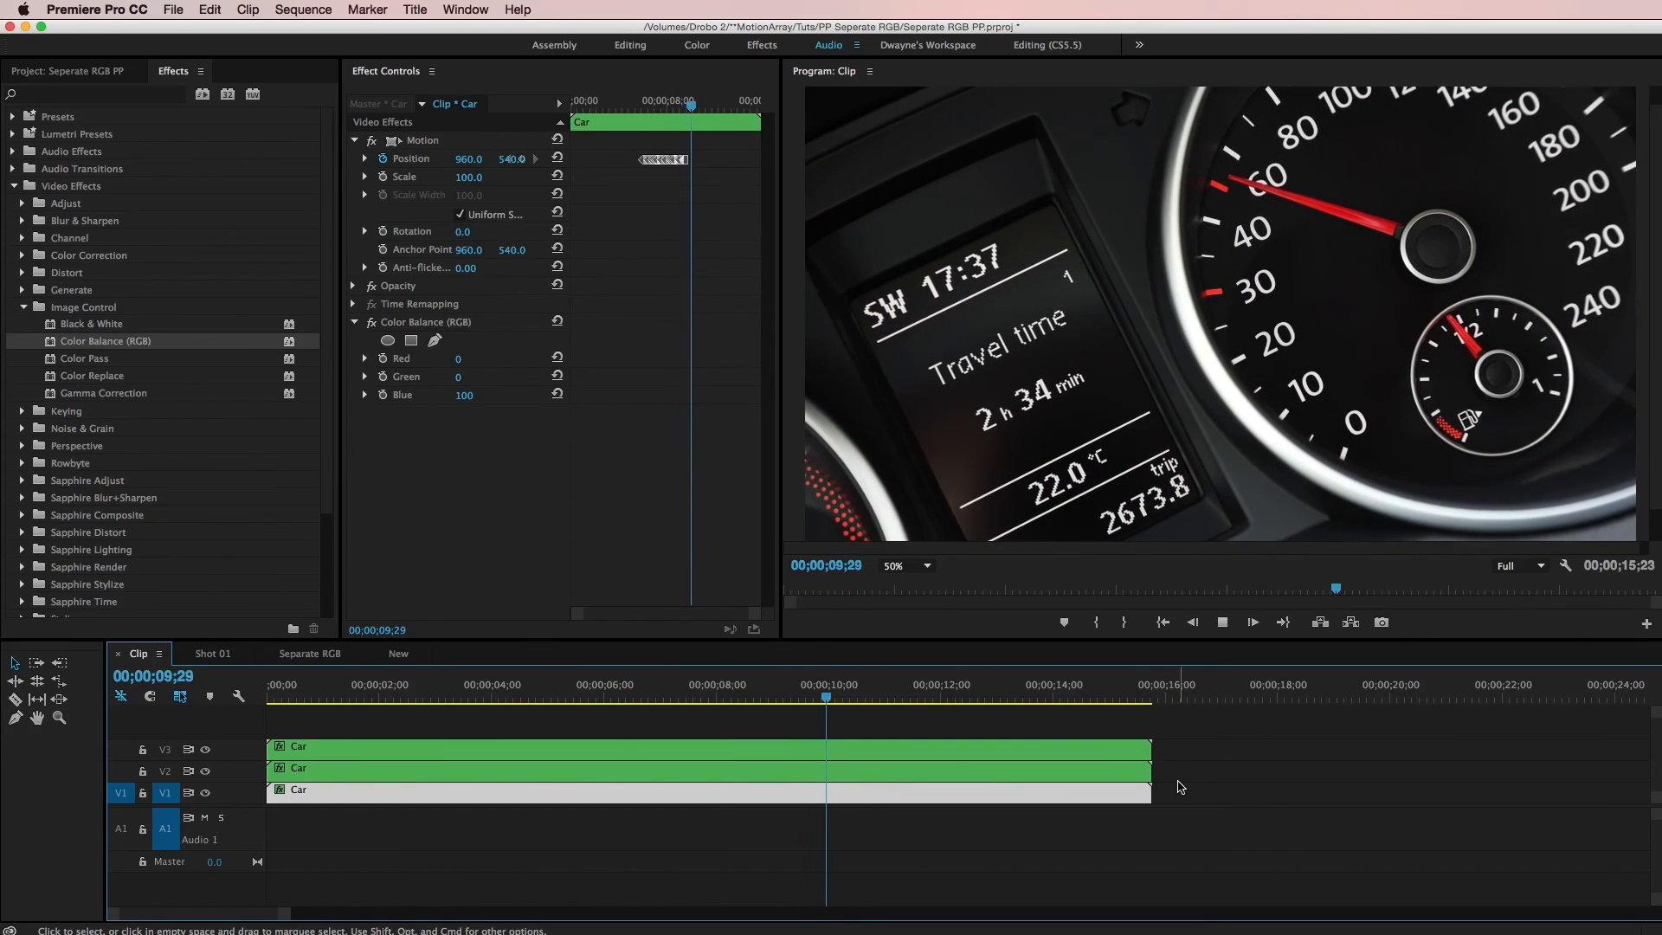
{"action": "key", "text": "space"}
{"action": "left_click_drag", "start_coordinate": [858, 700], "coordinate": [651, 699]}
{"action": "key", "text": "space"}
{"action": "key", "text": "space"}
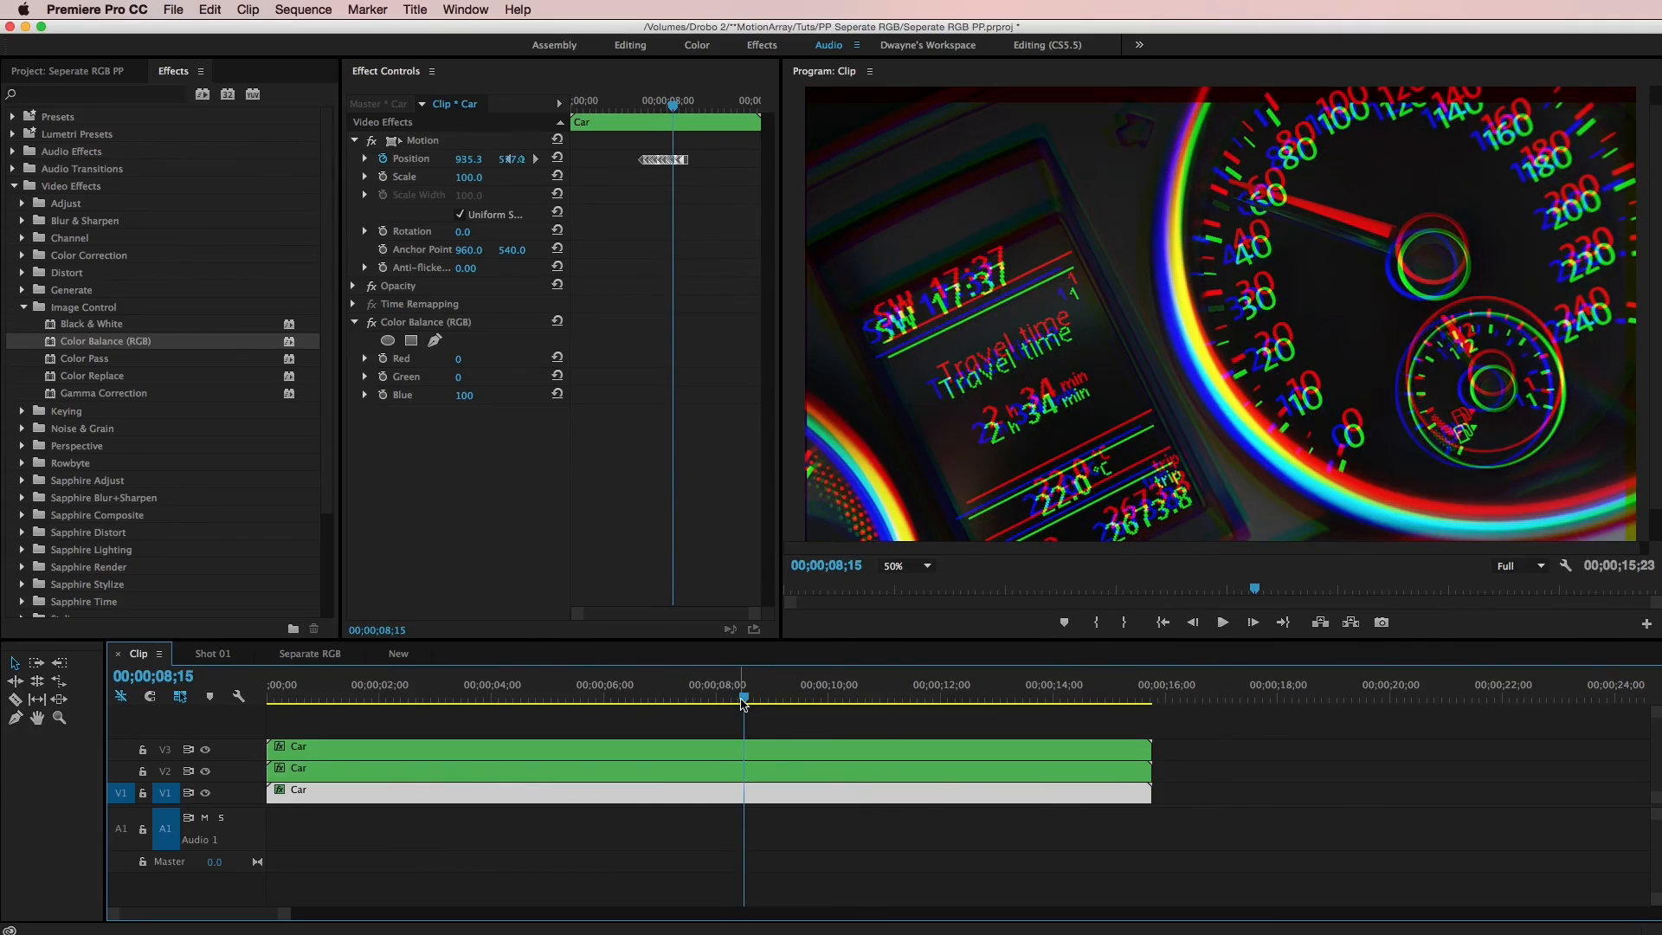
{"action": "left_click_drag", "start_coordinate": [743, 703], "coordinate": [666, 707]}
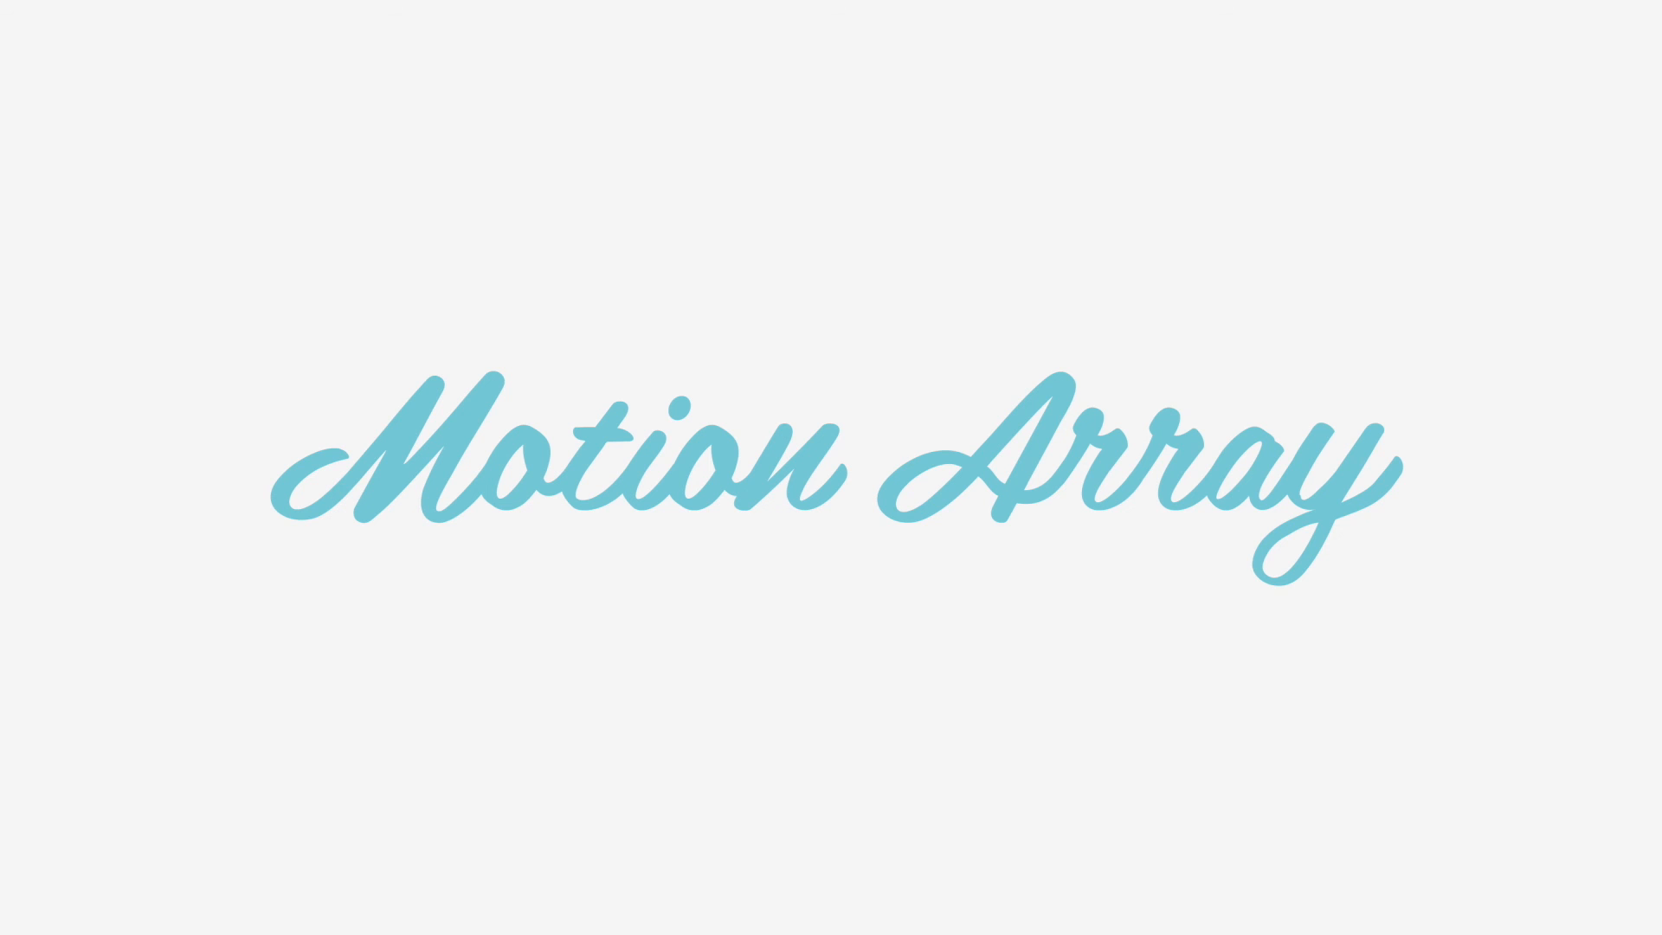